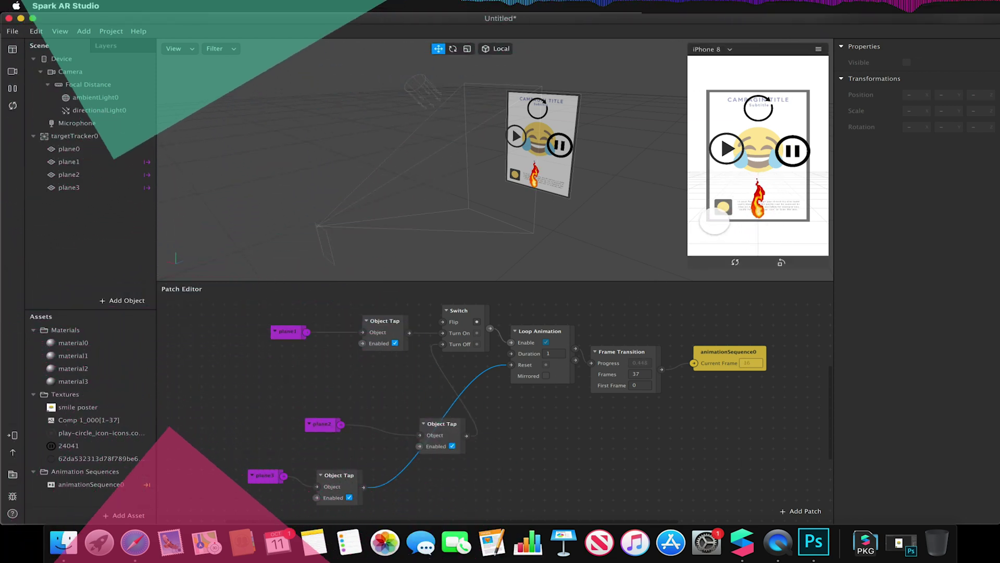
# Step: Test the pause, reset and play buttons on the poster in the device preview
pyautogui.click(792, 151)
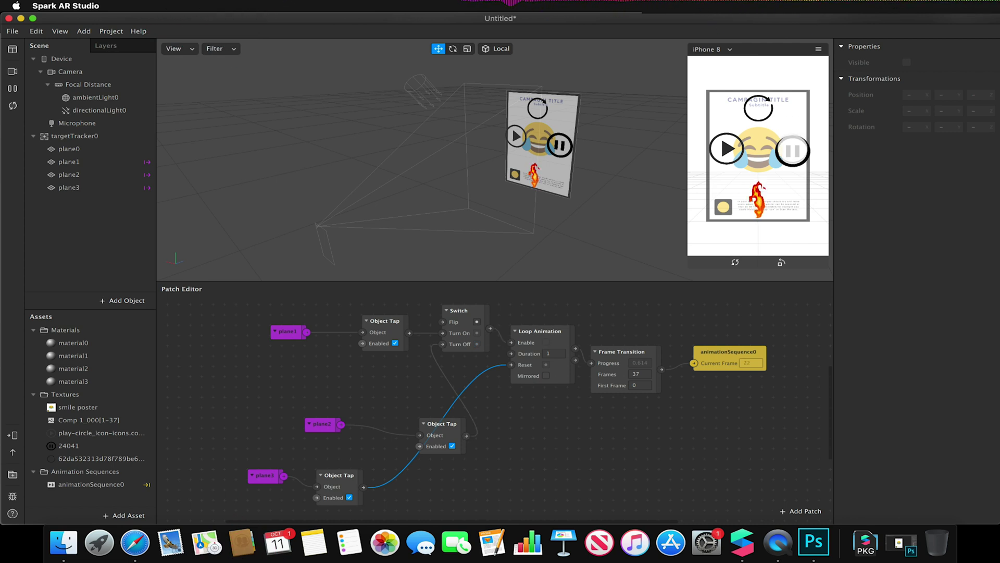
pyautogui.click(758, 108)
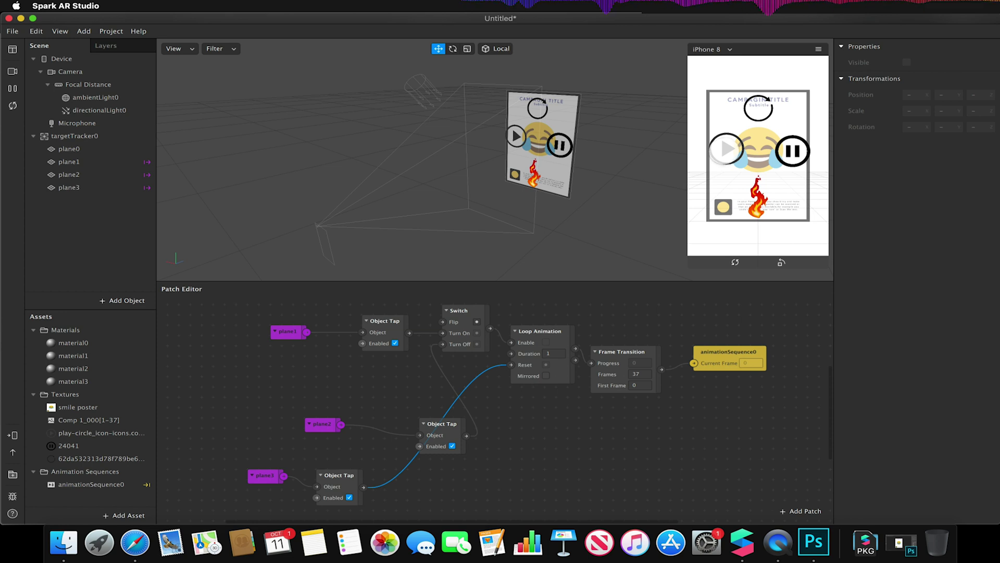
pyautogui.click(725, 148)
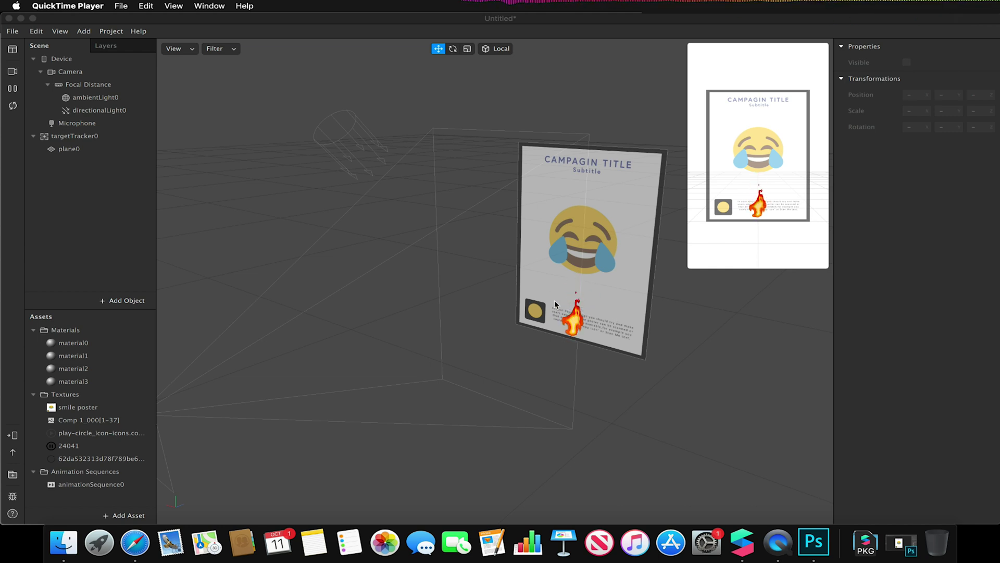
# Step: Review the target tracker, its existing flame plane, and the textures assigned to material2 and material1
pyautogui.click(93, 139)
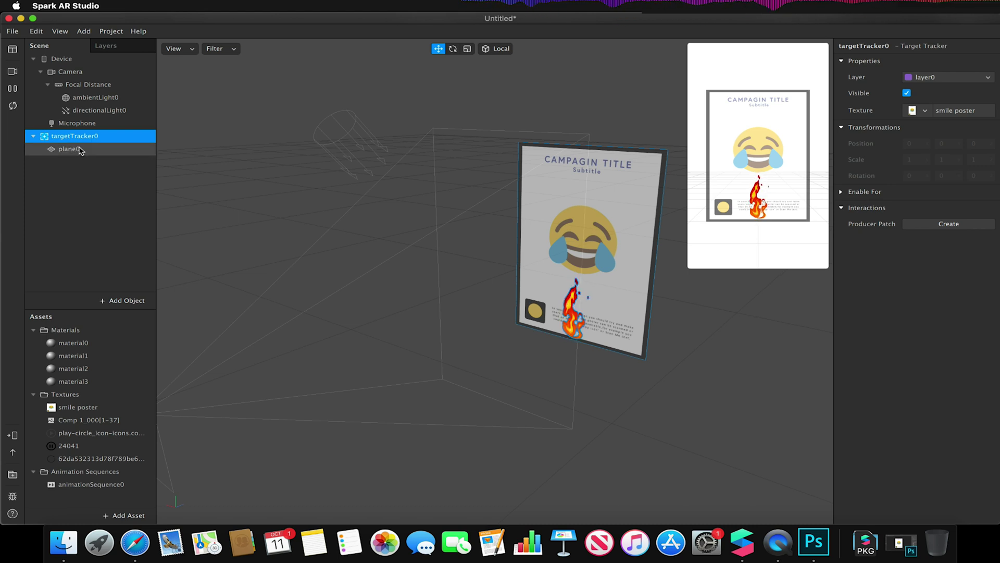
pyautogui.click(78, 150)
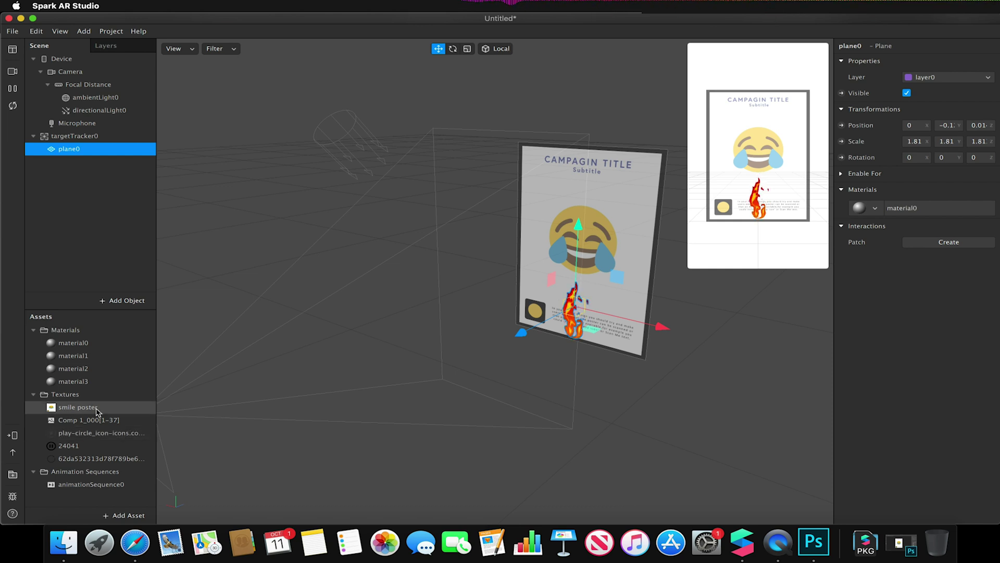
pyautogui.click(77, 368)
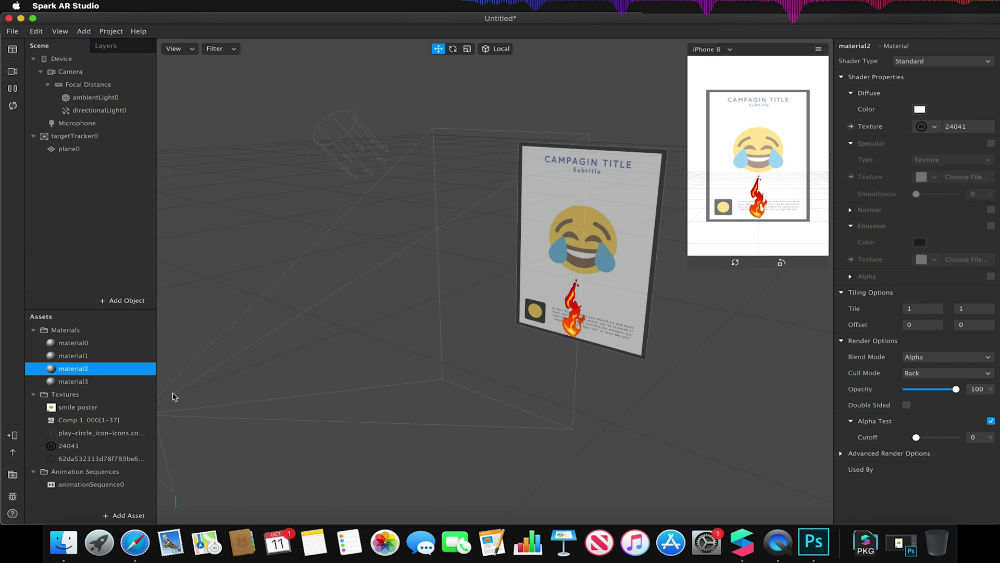
pyautogui.click(73, 356)
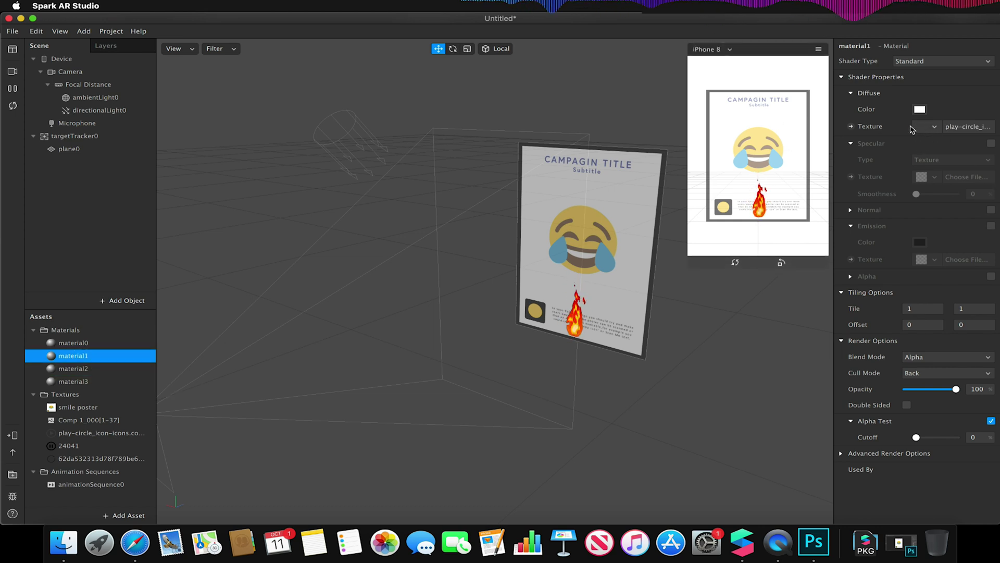
pyautogui.click(85, 138)
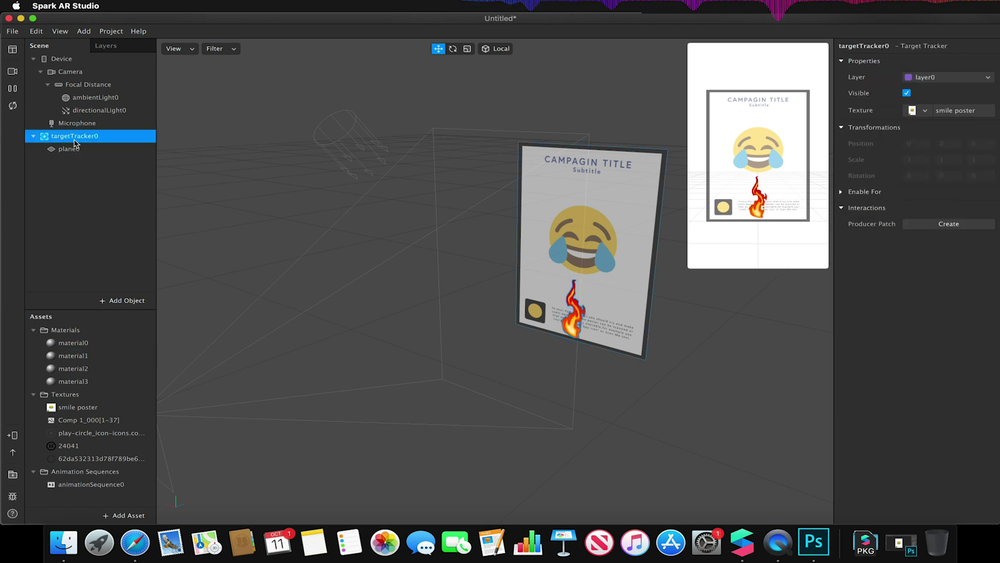
pyautogui.click(66, 152)
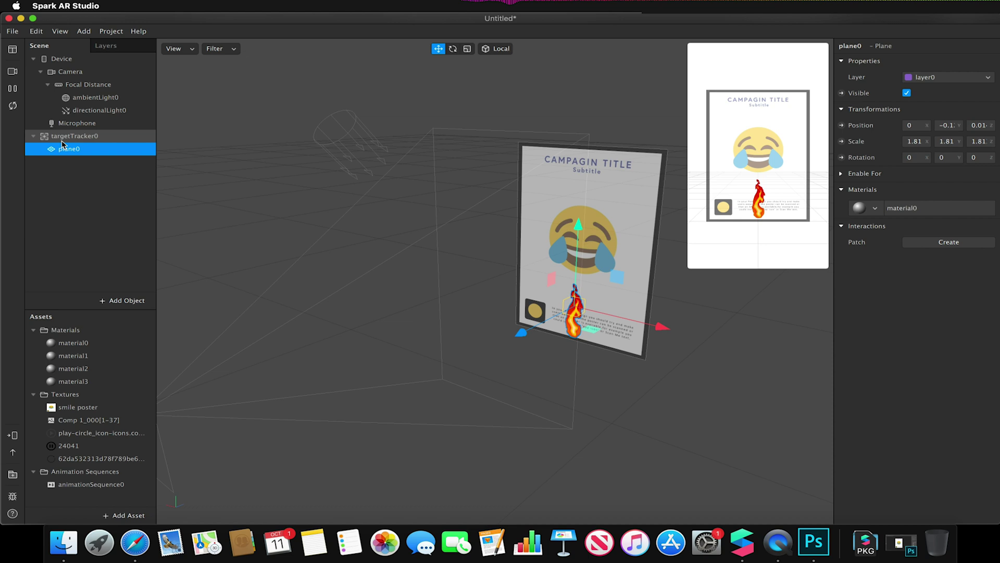
# Step: Add a new plane as a child of targetTracker0
pyautogui.click(61, 139)
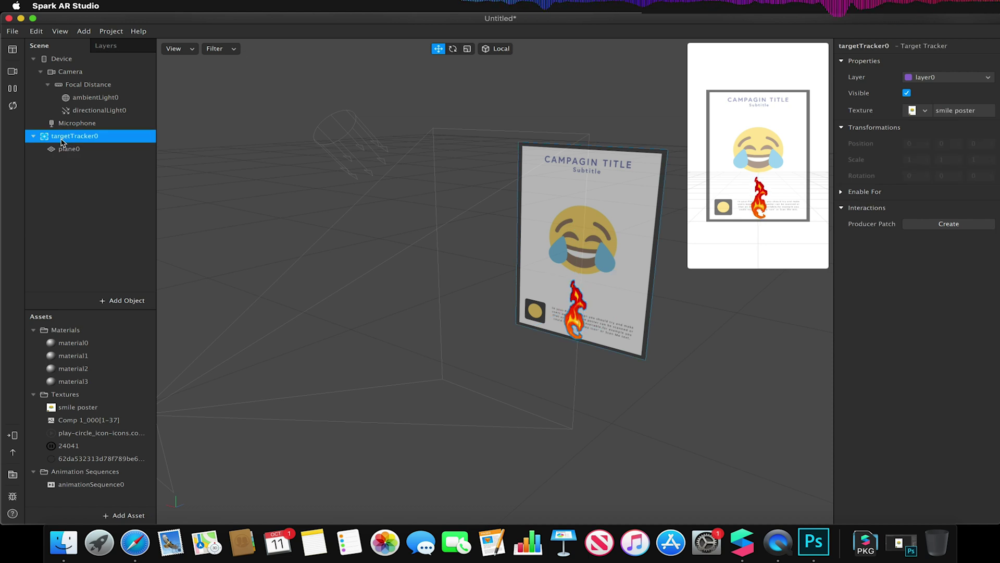
pyautogui.rightClick(62, 142)
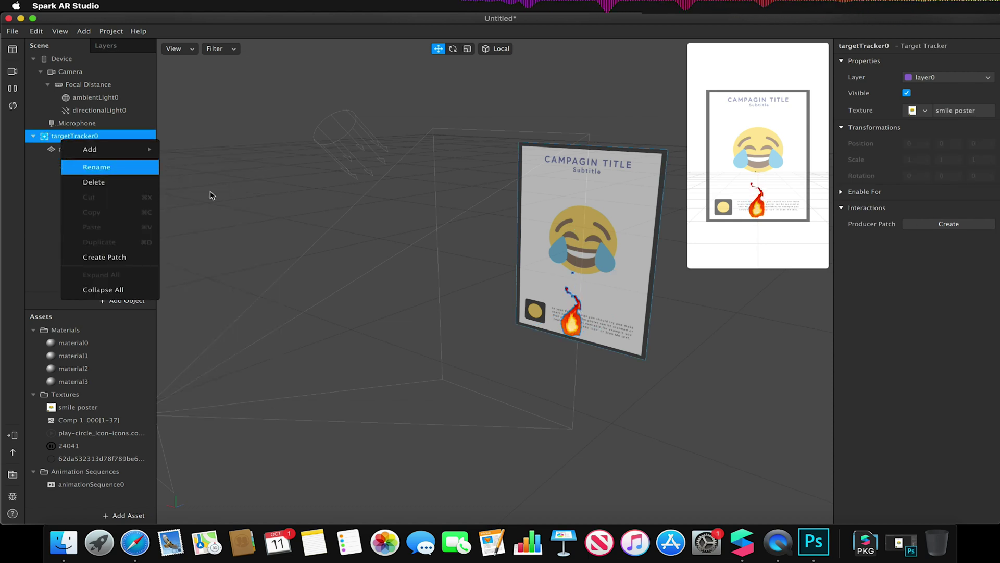
pyautogui.moveTo(151, 154)
pyautogui.click(203, 212)
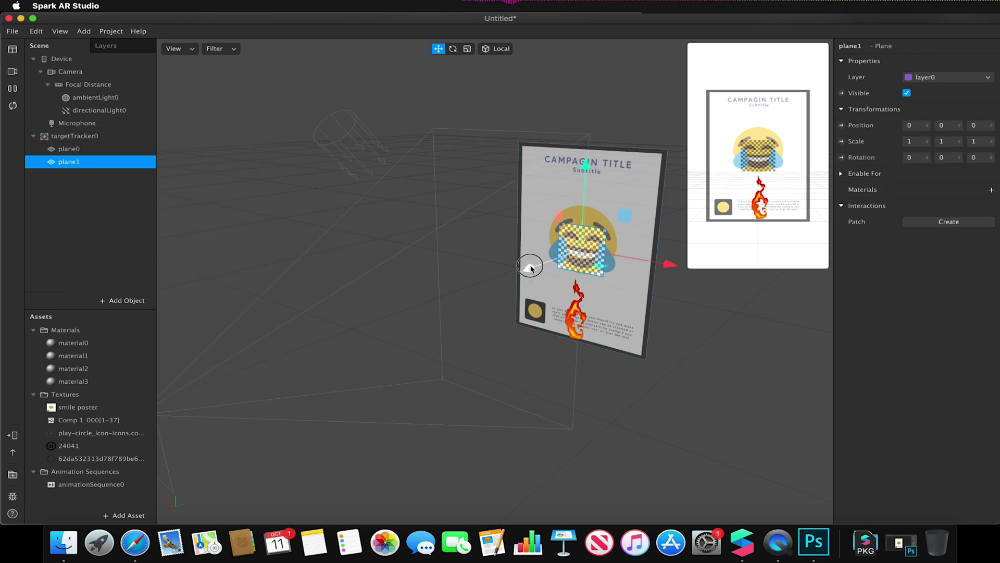
# Step: Move the new plane forward to about Z 0.02, up to about Y 0.11, and across to the poster's left side
pyautogui.moveTo(529, 264); pyautogui.dragTo(523, 272)
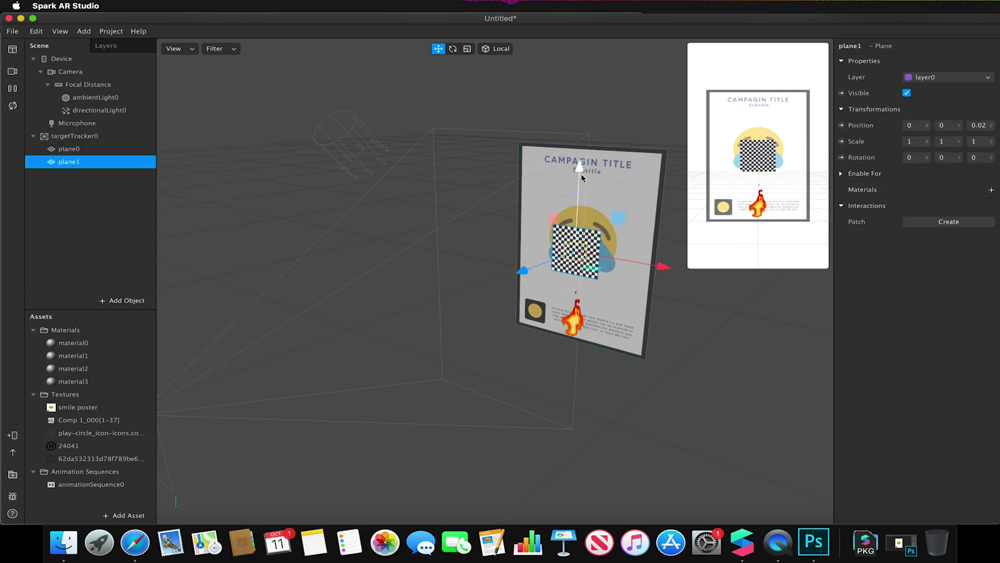
pyautogui.moveTo(582, 170); pyautogui.dragTo(597, 101)
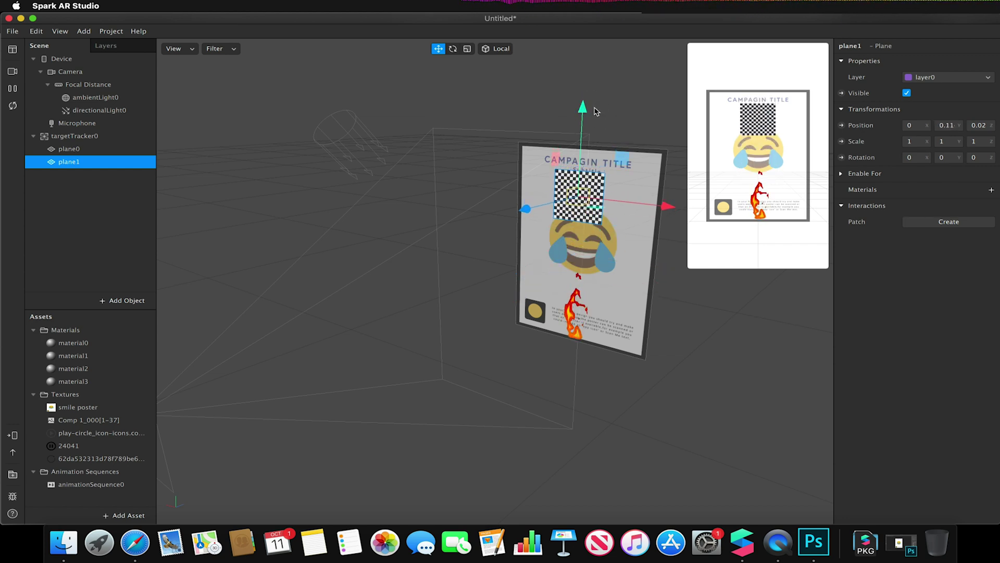
pyautogui.moveTo(657, 202); pyautogui.dragTo(613, 201)
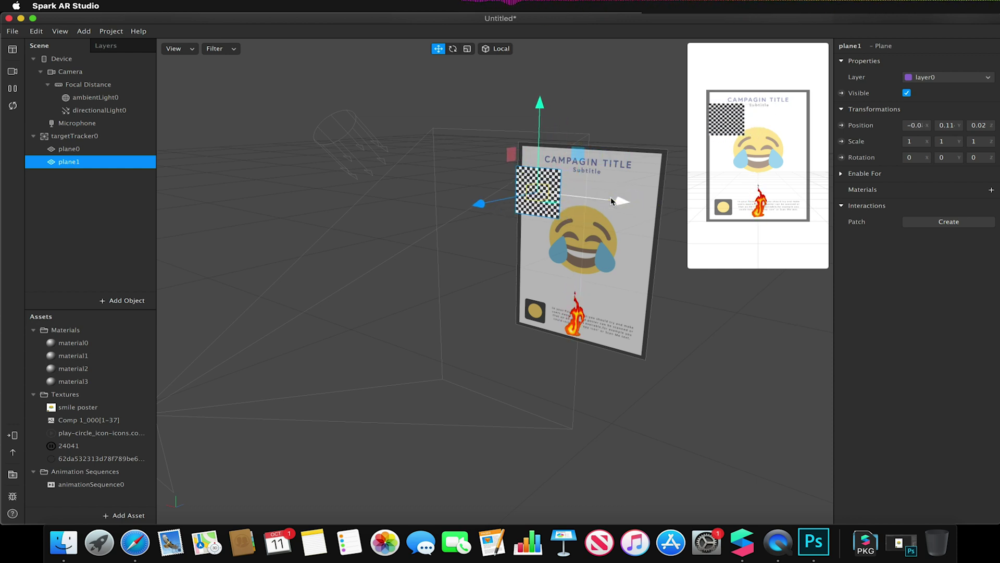
# Step: Set the scale of plane1 to 0.5 on the X, Y and Z axes
pyautogui.click(915, 140)
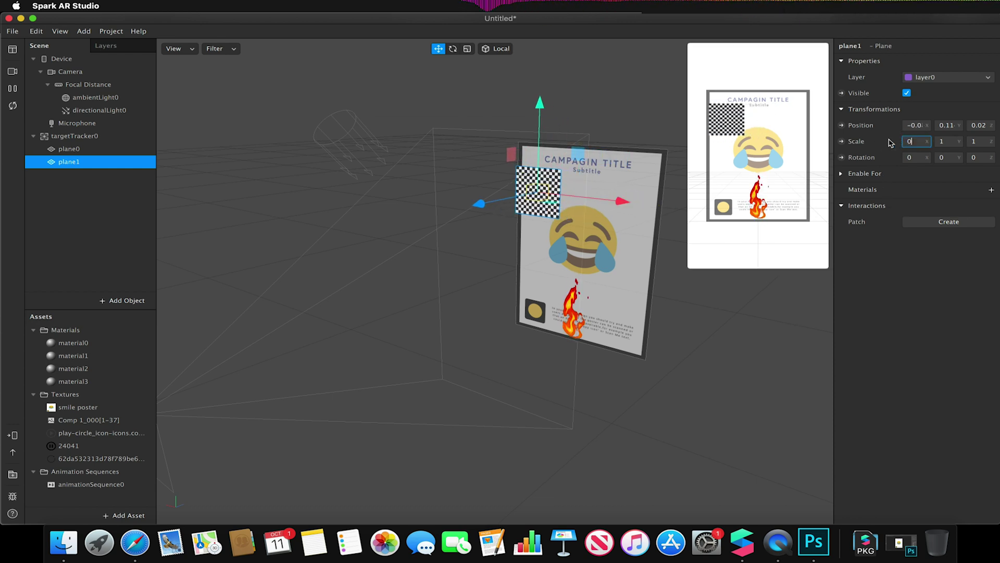
pyautogui.write('0.5')
pyautogui.press('Tab')
pyautogui.press('BackSpace')
pyautogui.press('BackSpace')
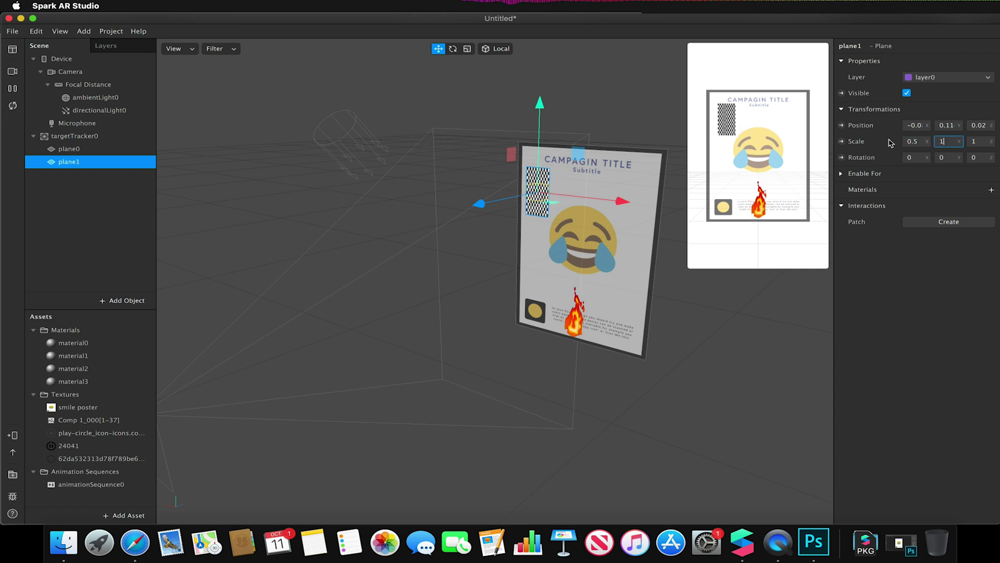
pyautogui.press('Tab')
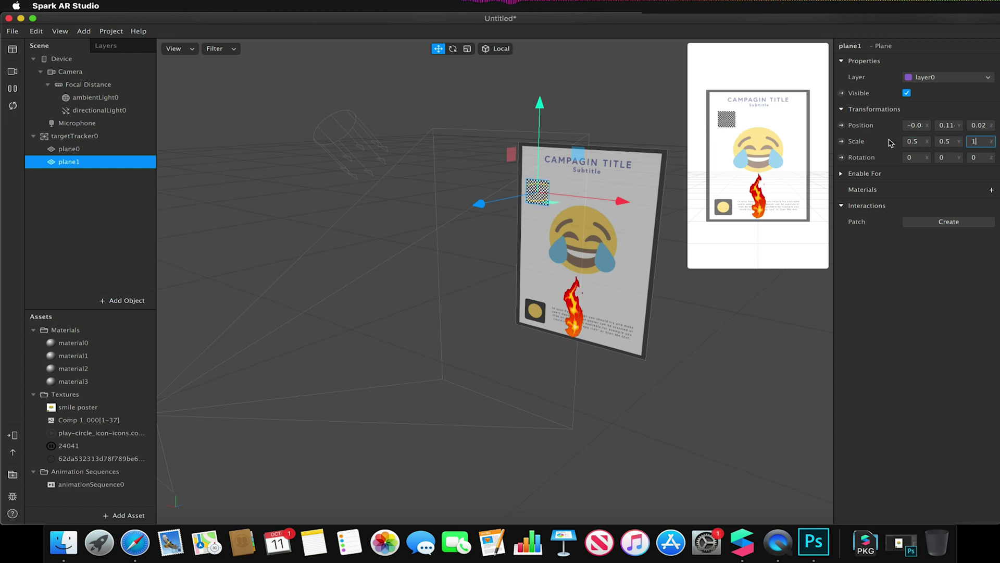
pyautogui.press('BackSpace')
pyautogui.press('BackSpace')
pyautogui.write('0.5')
pyautogui.press('Return')
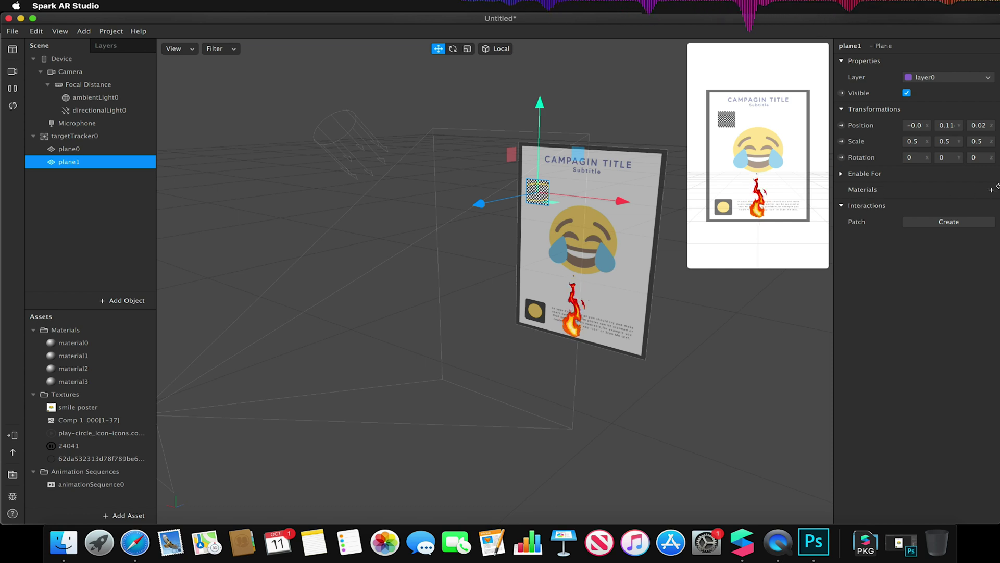
# Step: Assign material1 with the play icon to plane1 and nudge the plane slightly downward
pyautogui.click(992, 191)
pyautogui.click(918, 220)
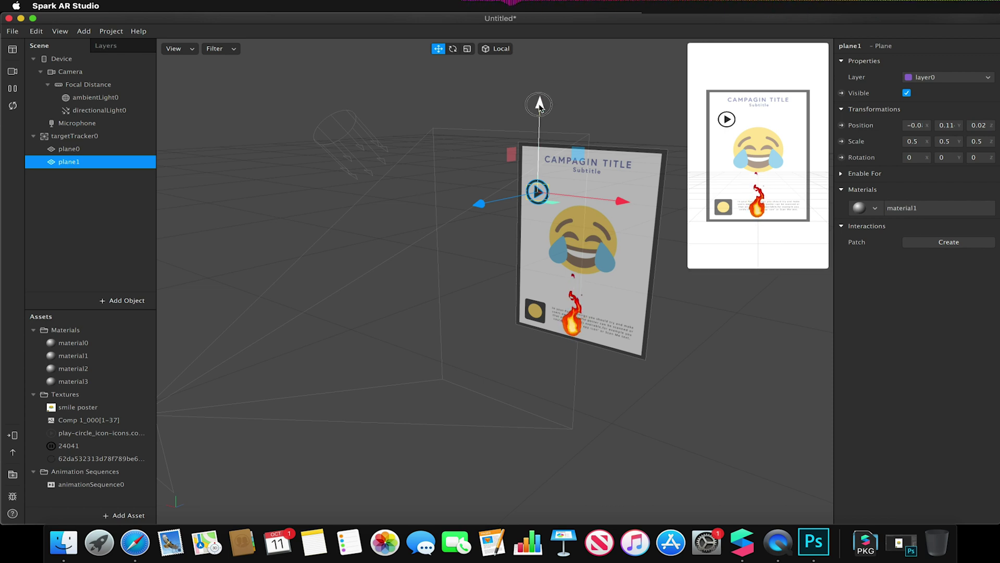
pyautogui.moveTo(538, 104); pyautogui.dragTo(541, 107)
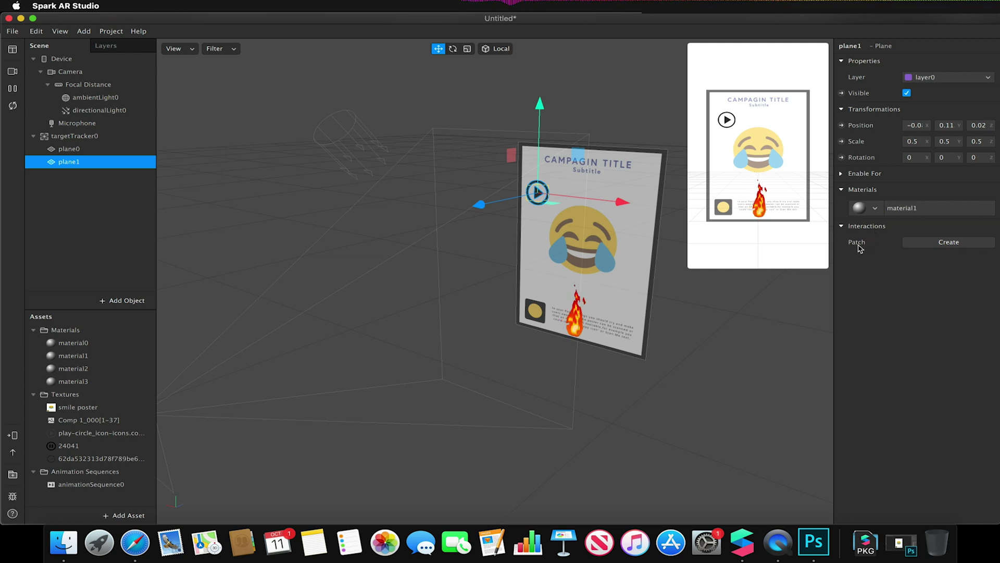
# Step: Create an Object Tap patch for plane1 and shift both nodes to the left side of the patch graph
pyautogui.click(959, 244)
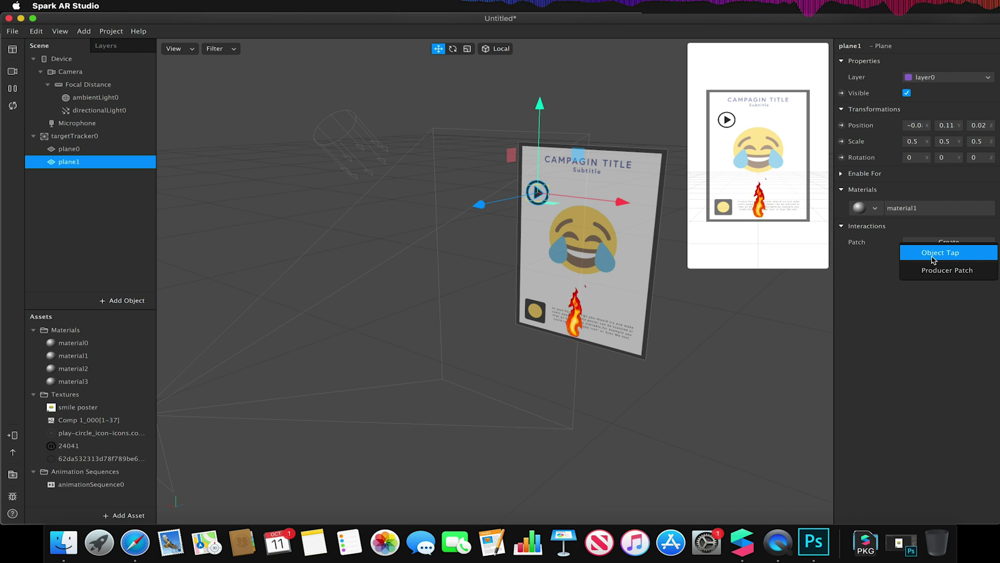
pyautogui.click(934, 255)
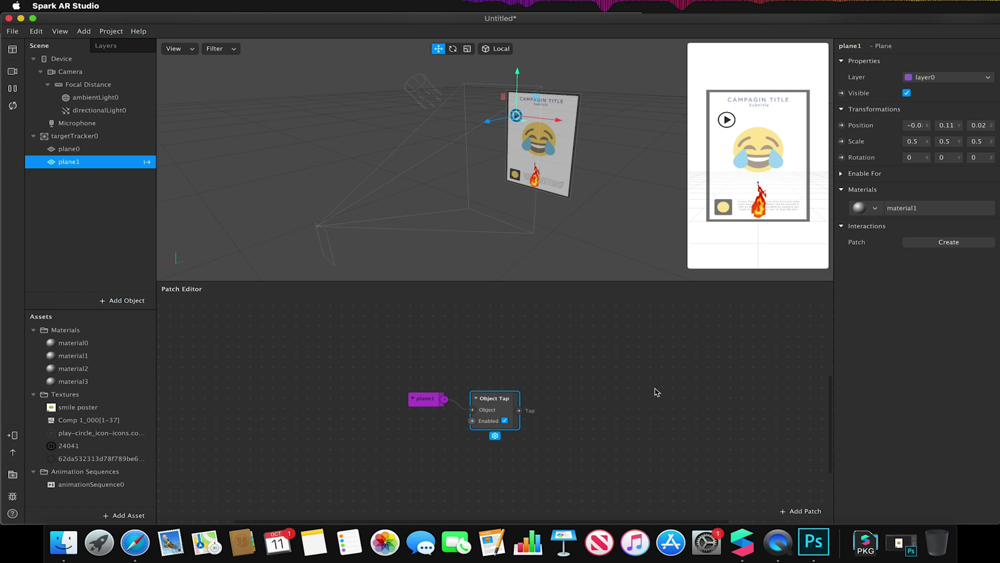
pyautogui.moveTo(341, 371); pyautogui.dragTo(523, 438)
pyautogui.moveTo(491, 403); pyautogui.dragTo(373, 379)
pyautogui.click(481, 357)
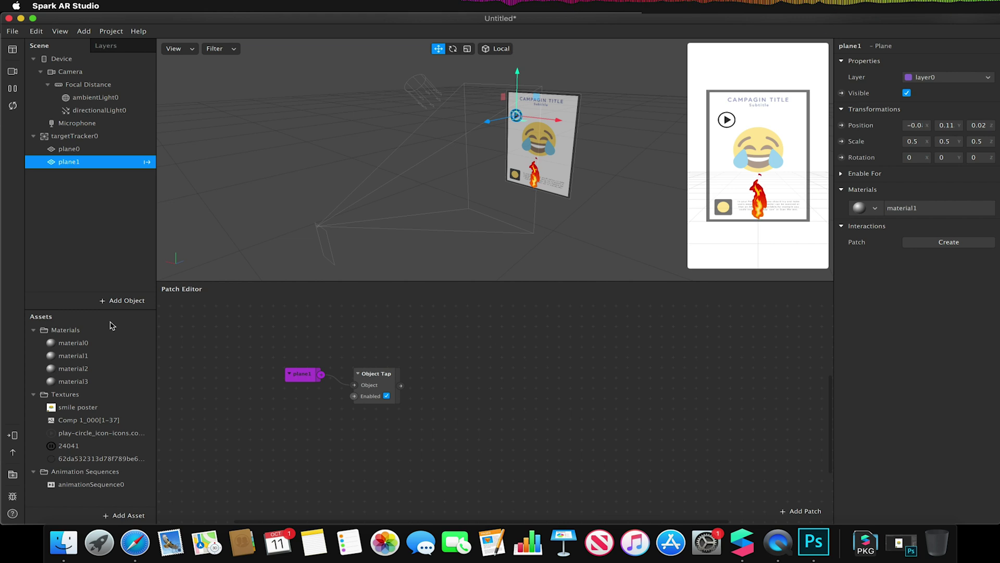
# Step: Expose the Current Frame property of animationSequence0 as a patch and place it at the right end of the graph
pyautogui.click(82, 484)
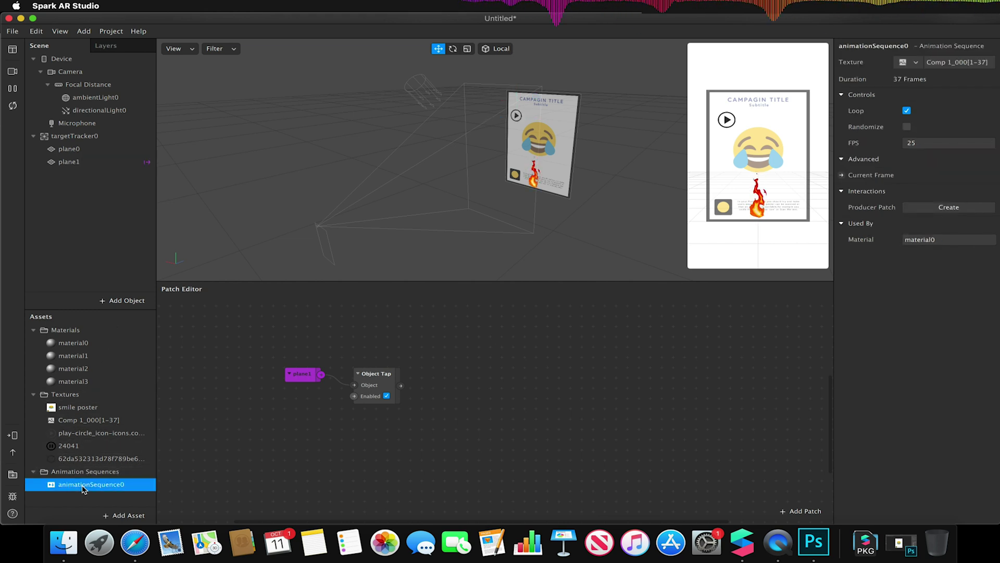
pyautogui.click(843, 176)
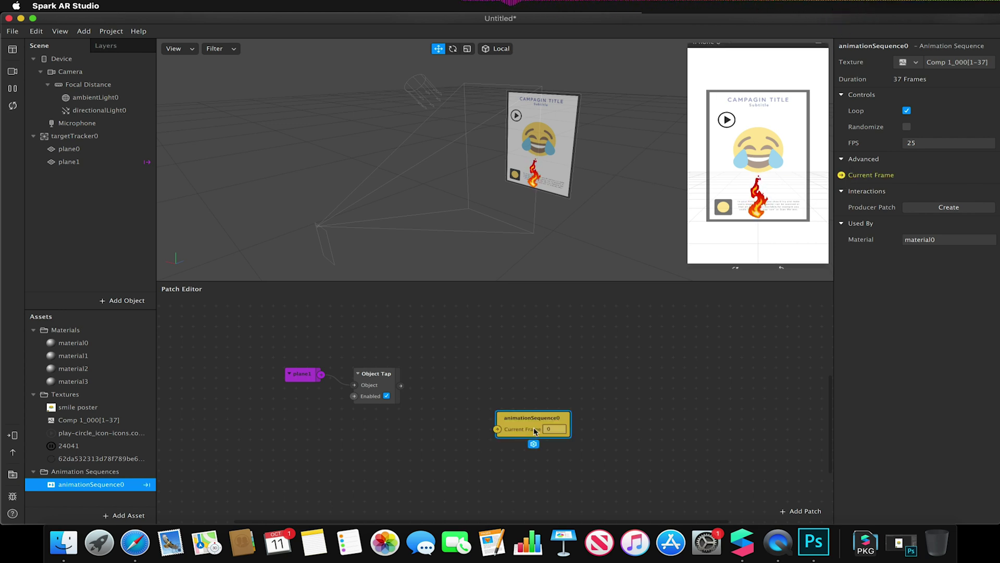
pyautogui.moveTo(547, 416); pyautogui.dragTo(763, 376)
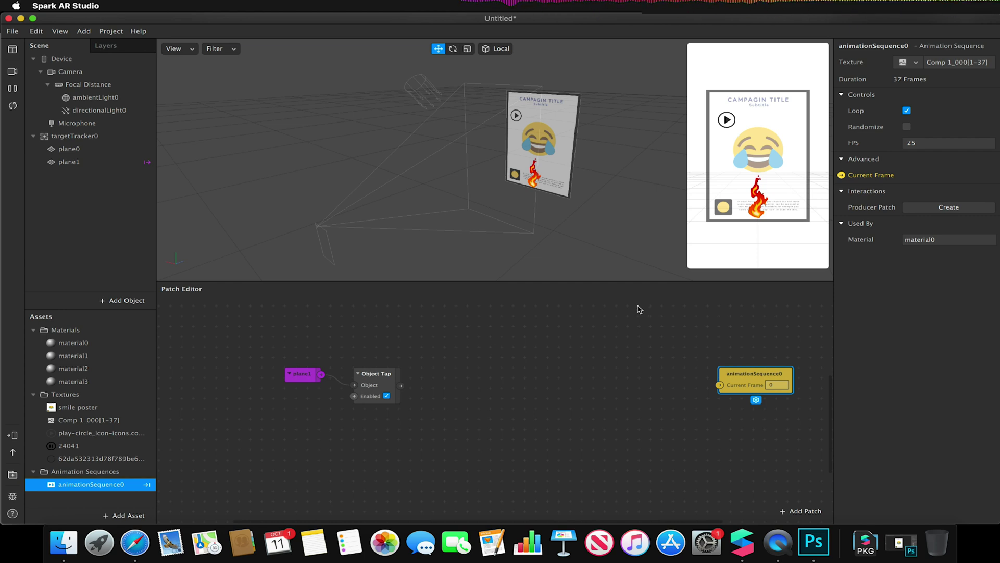
# Step: Insert a Switch patch after Object Tap and connect the tap output to its Turn On input
pyautogui.click(386, 378)
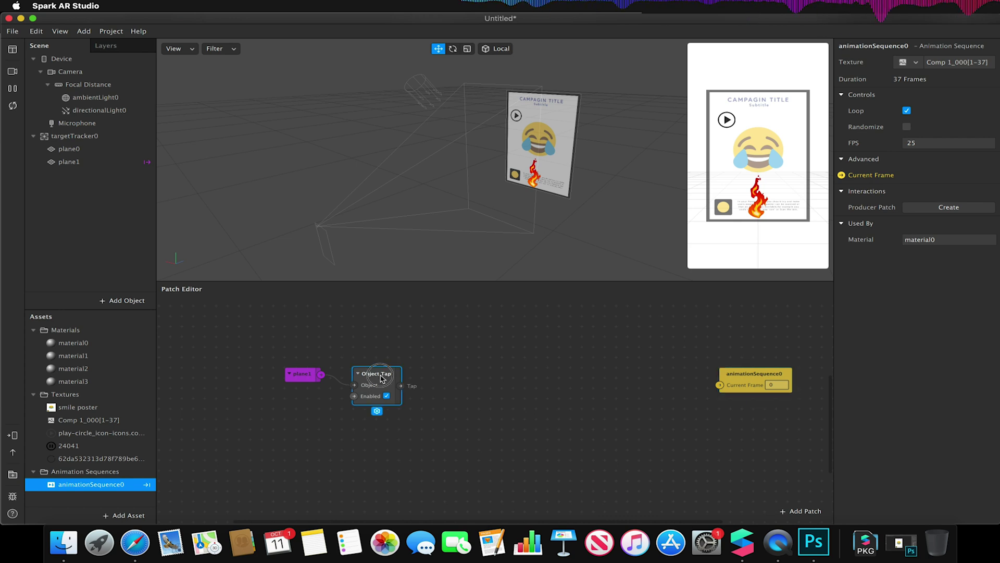
pyautogui.moveTo(400, 385); pyautogui.dragTo(459, 348)
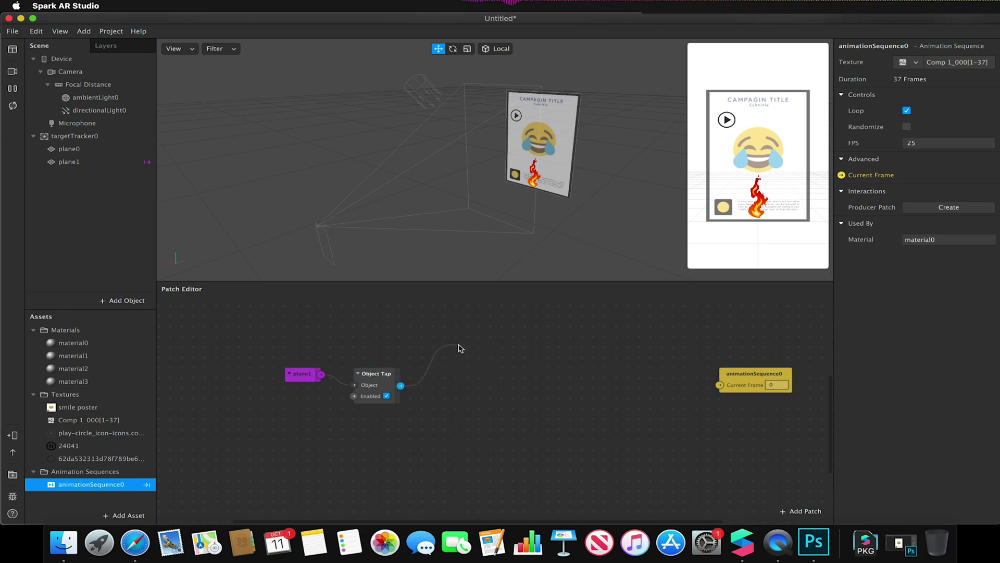
pyautogui.write('switch')
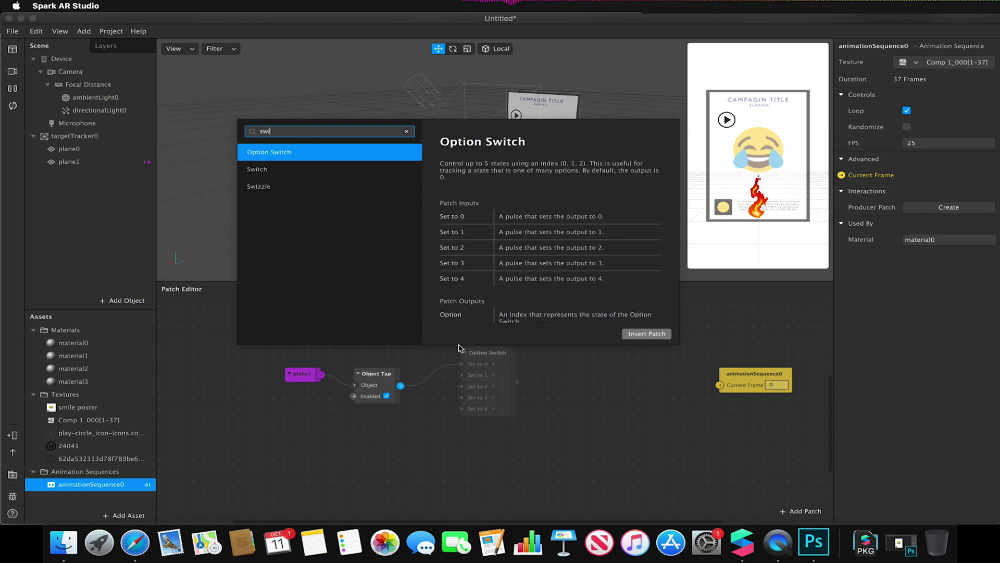
pyautogui.click(389, 169)
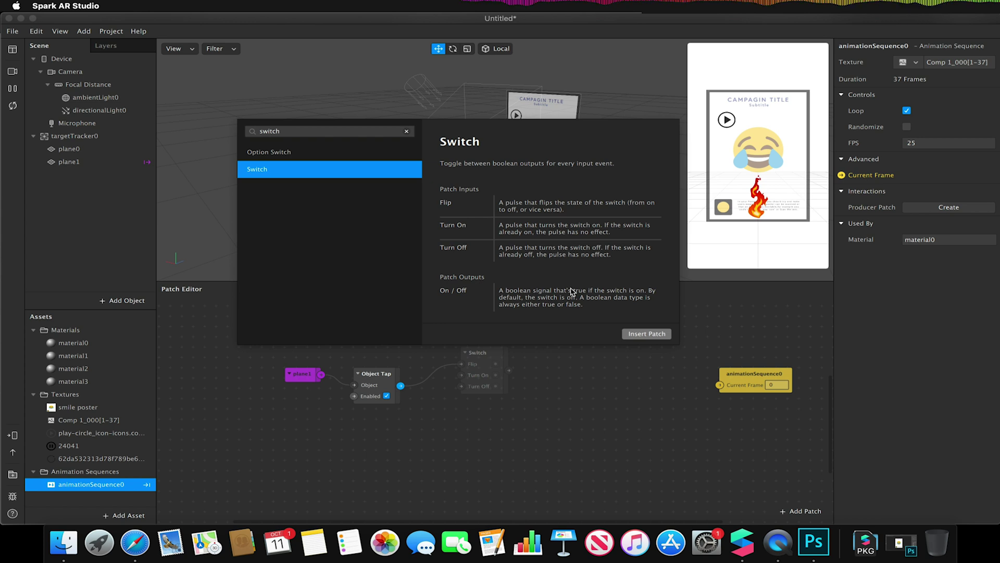
pyautogui.click(646, 333)
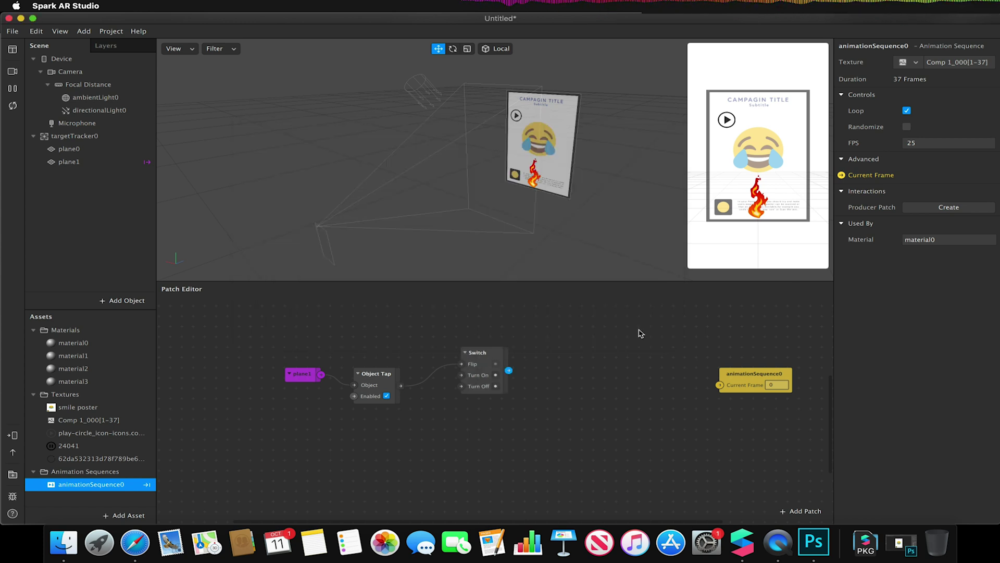
pyautogui.click(429, 381)
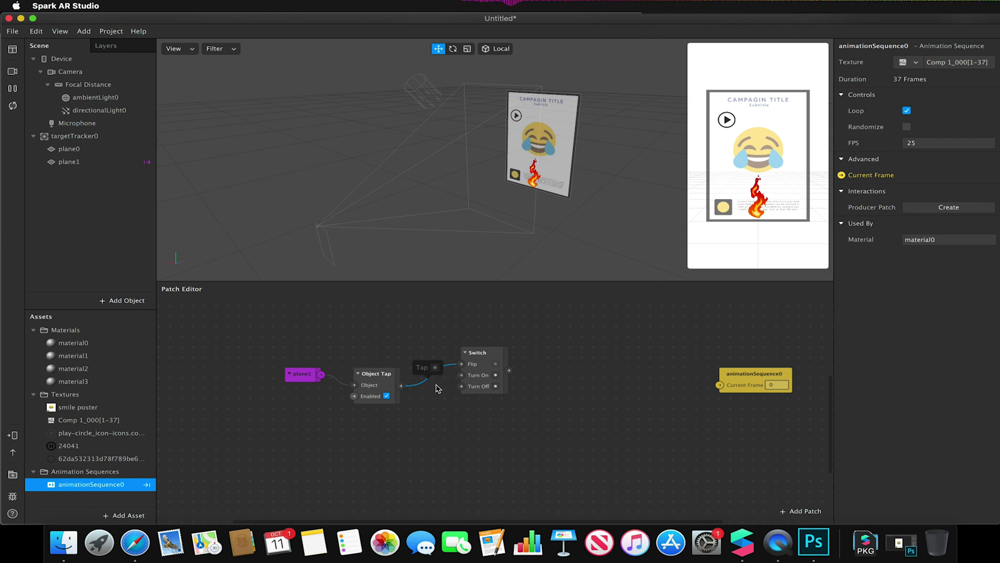
pyautogui.moveTo(401, 385); pyautogui.dragTo(461, 379)
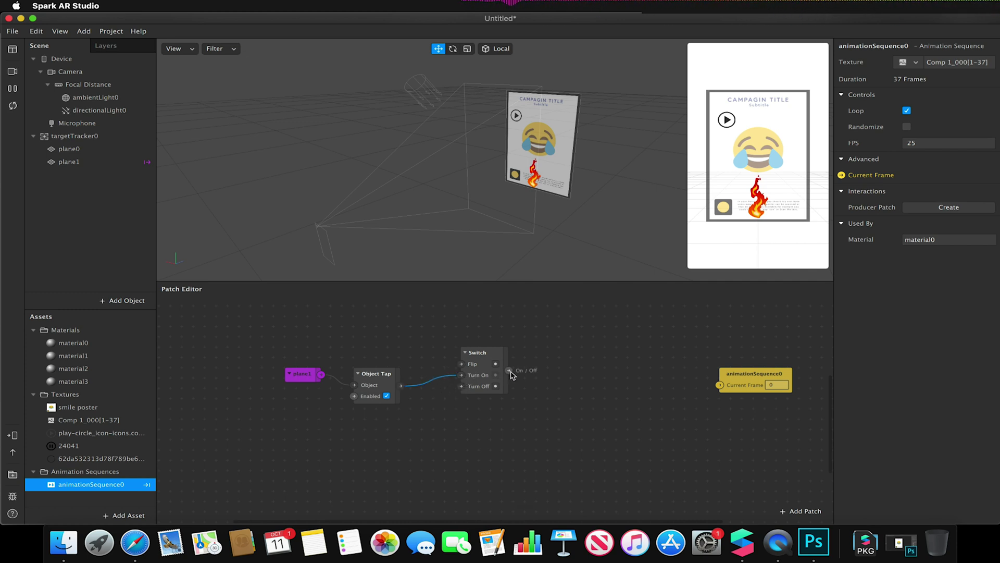
# Step: Insert a Loop Animation patch fed by the Switch's On / Off output and place it close beside the Switch
pyautogui.moveTo(511, 373); pyautogui.dragTo(581, 359)
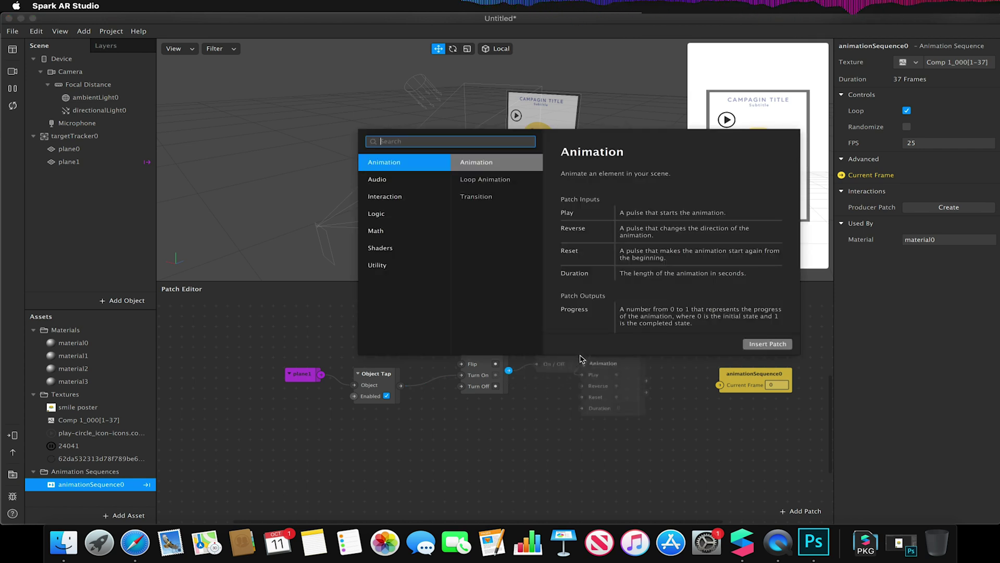
pyautogui.click(485, 179)
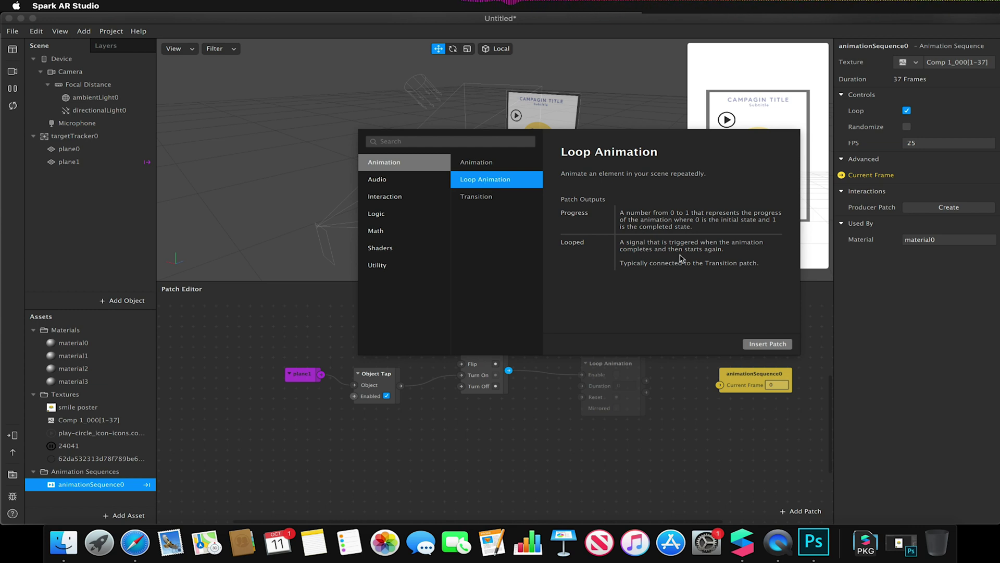
pyautogui.click(759, 345)
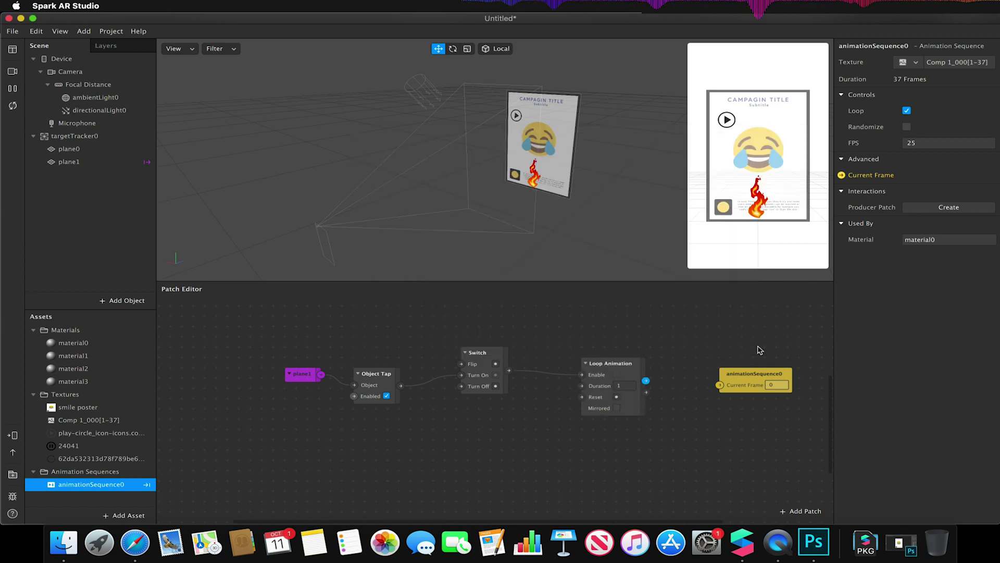
pyautogui.click(619, 364)
pyautogui.moveTo(619, 364); pyautogui.dragTo(597, 355)
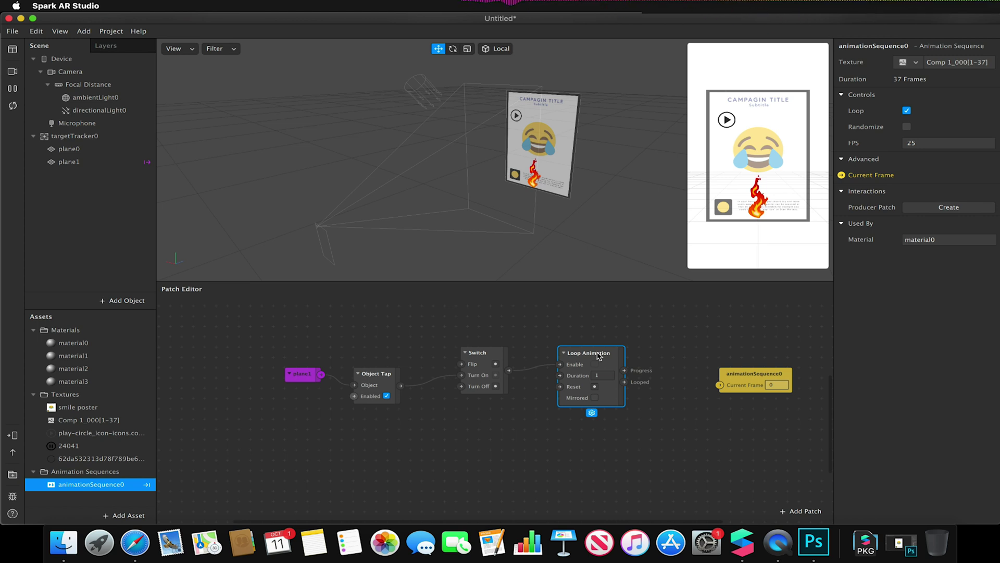
pyautogui.moveTo(582, 357); pyautogui.dragTo(560, 356)
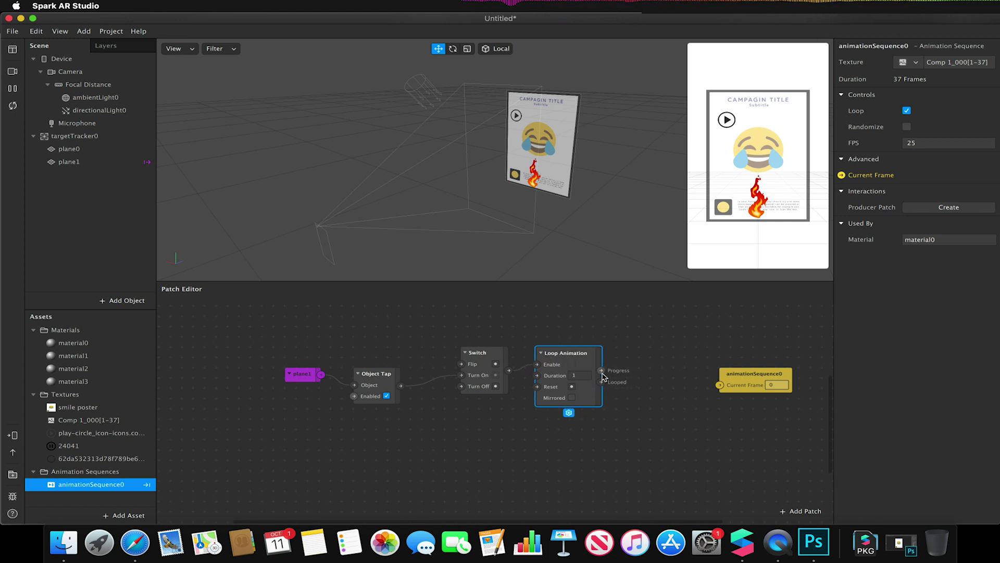
# Step: Insert a Frame Transition patch fed by the Loop Animation's Progress output and move it closer to that patch
pyautogui.moveTo(602, 371); pyautogui.dragTo(653, 333)
pyautogui.write('fra')
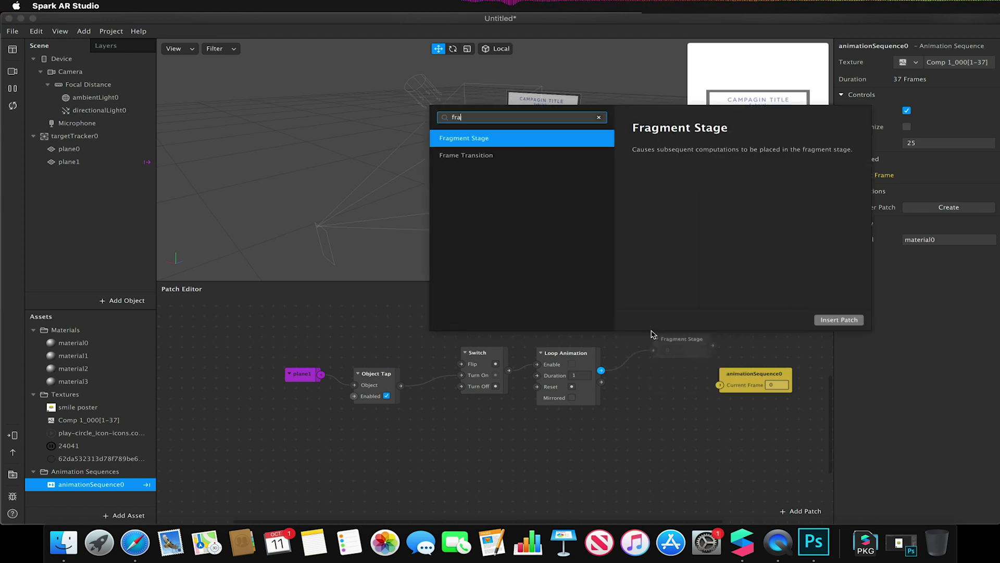
pyautogui.write('me')
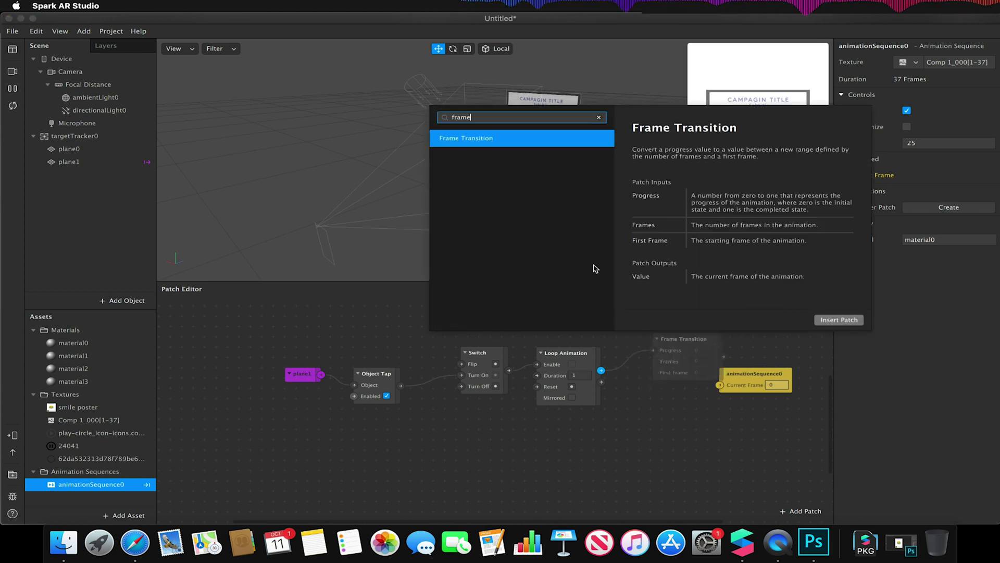
pyautogui.click(839, 319)
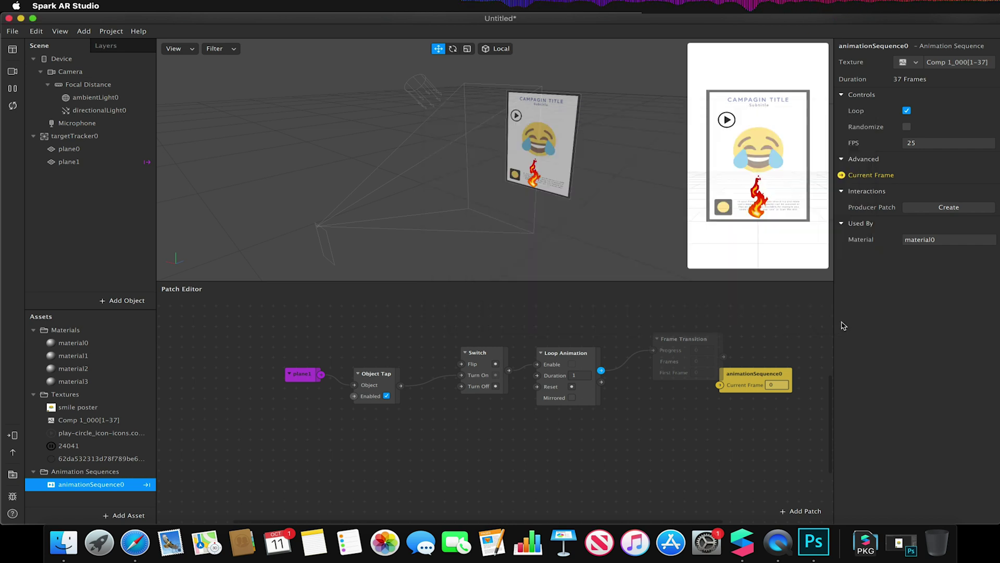
pyautogui.moveTo(701, 342); pyautogui.dragTo(670, 345)
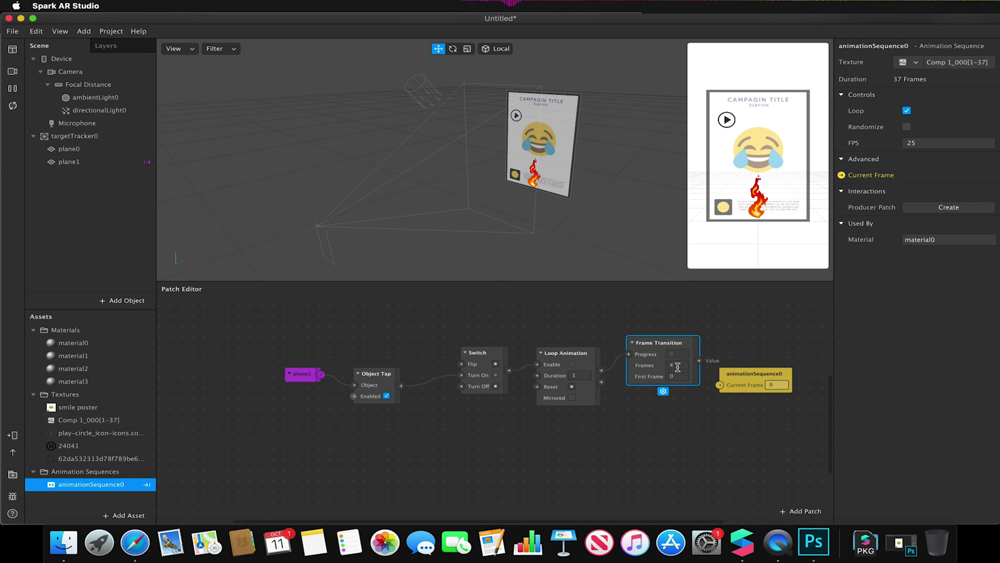
# Step: Set the Frame Transition's Frames to 37 and connect its Value output to animationSequence0's Current Frame
pyautogui.click(660, 369)
pyautogui.write('4')
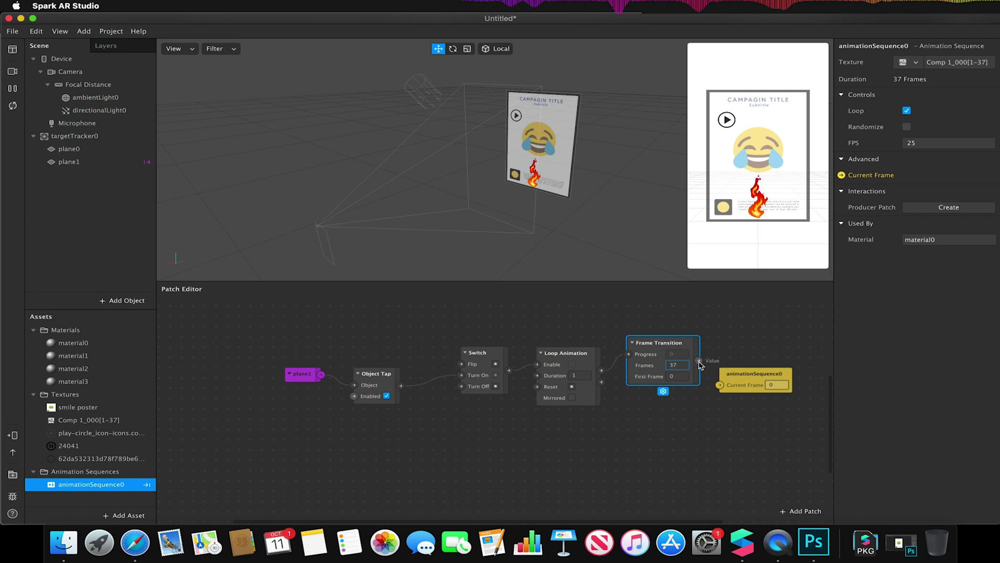
pyautogui.moveTo(699, 360); pyautogui.dragTo(744, 344)
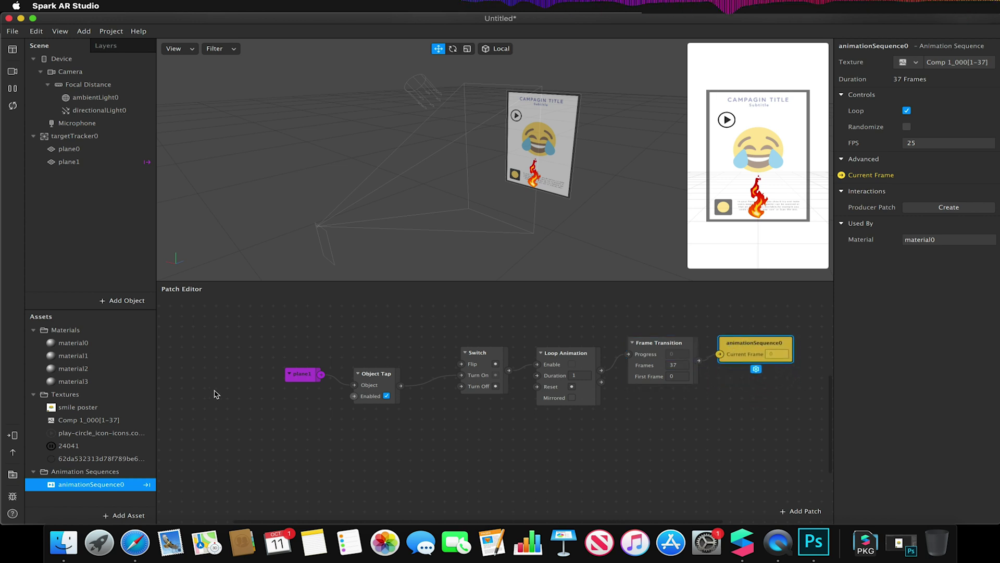
# Step: Check the Simulate Touch option and test the play button in the device preview
pyautogui.moveTo(730, 125)
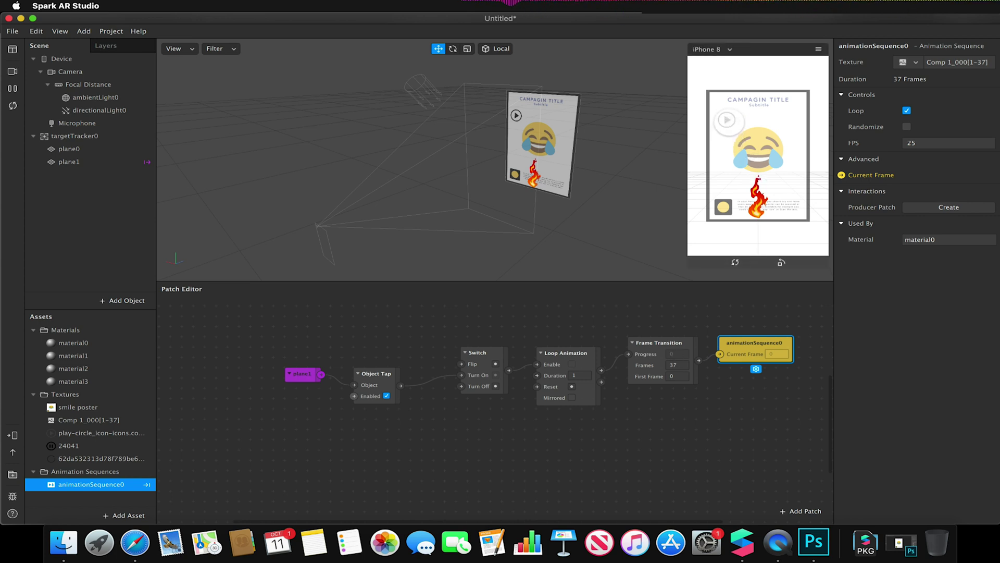
pyautogui.click(818, 49)
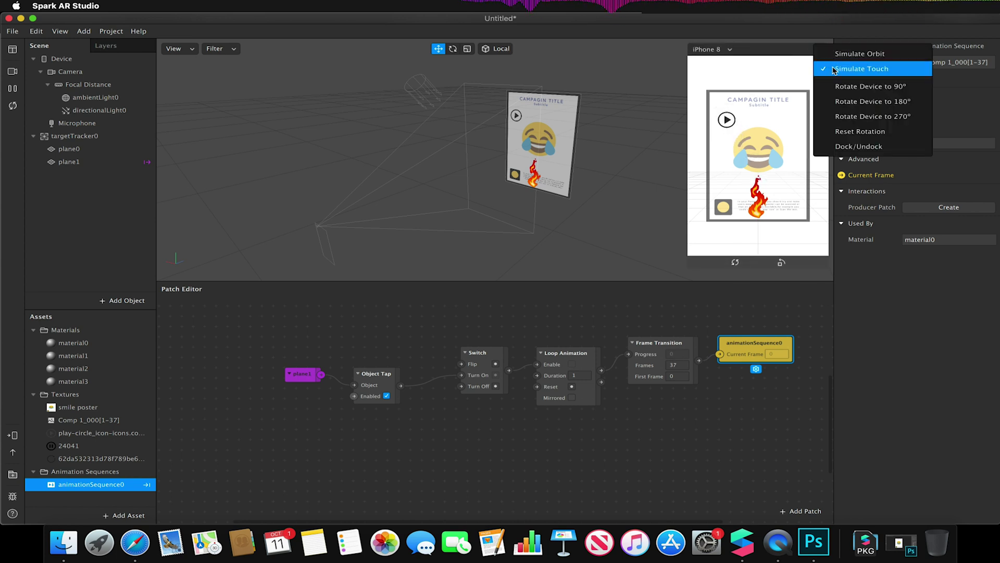
pyautogui.click(835, 69)
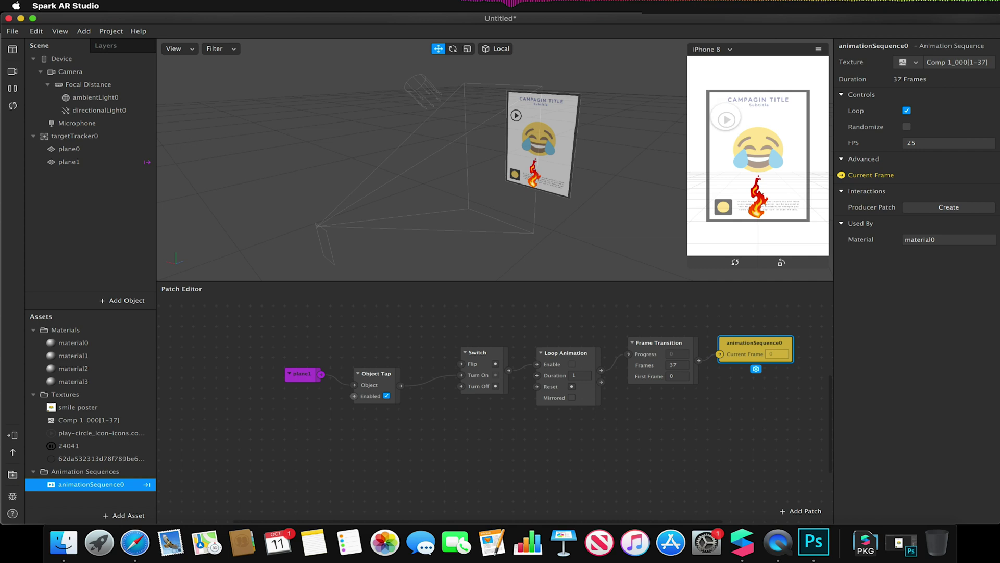
pyautogui.click(726, 119)
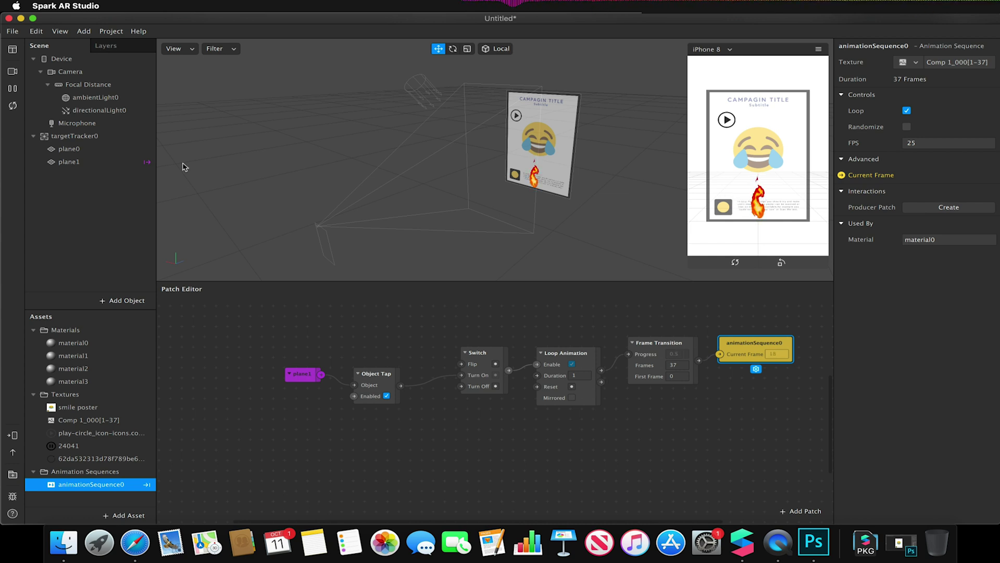
# Step: Duplicate plane1, assign material2 with the pause icon to the copy, and move it along X to about 0.08
pyautogui.click(73, 162)
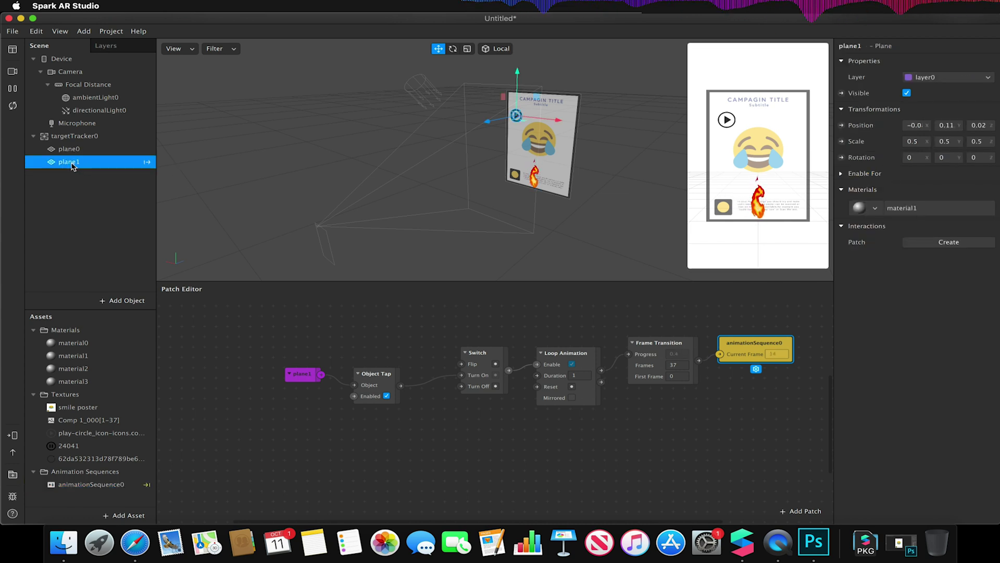
pyautogui.rightClick(72, 164)
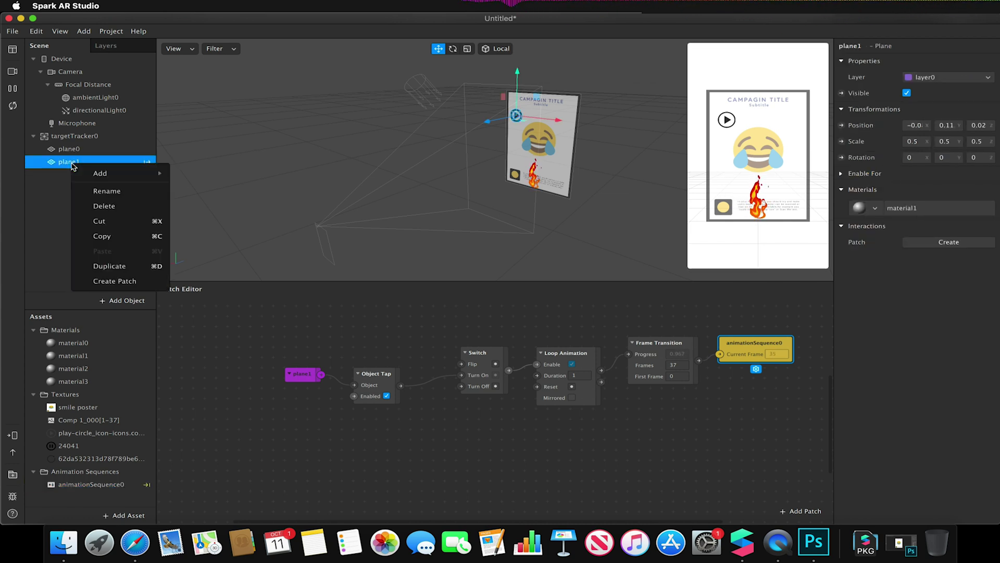
pyautogui.click(96, 267)
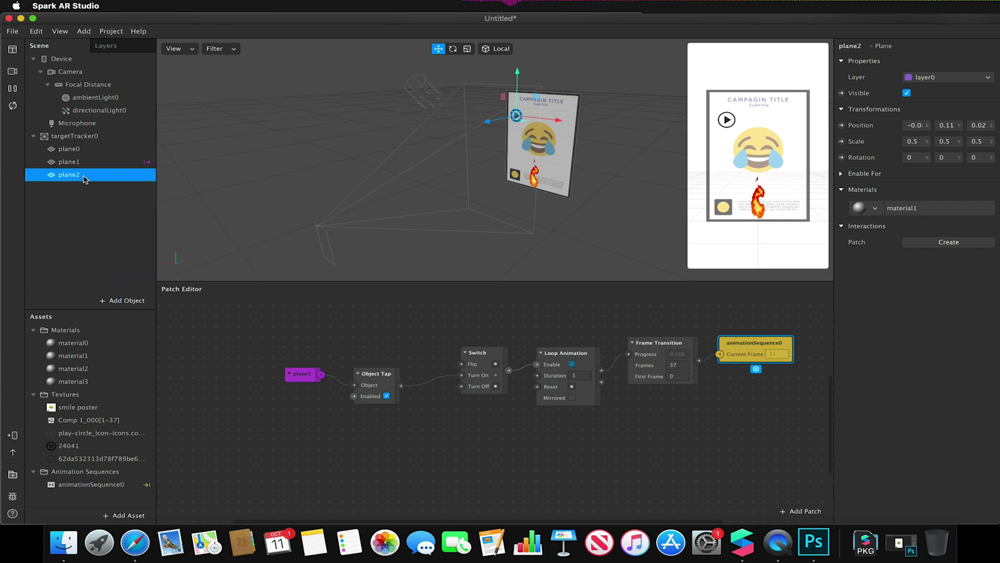
pyautogui.click(869, 208)
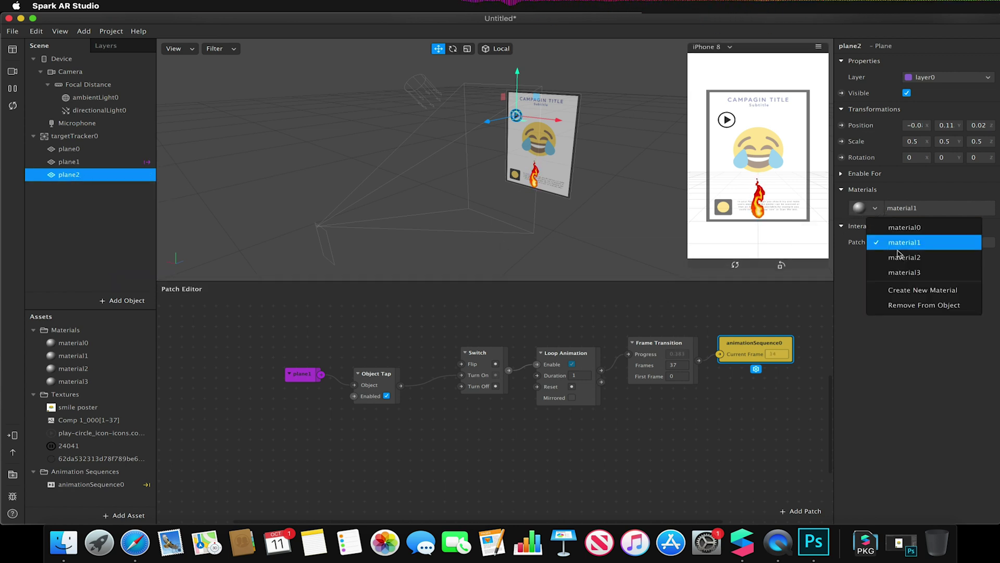
pyautogui.click(897, 257)
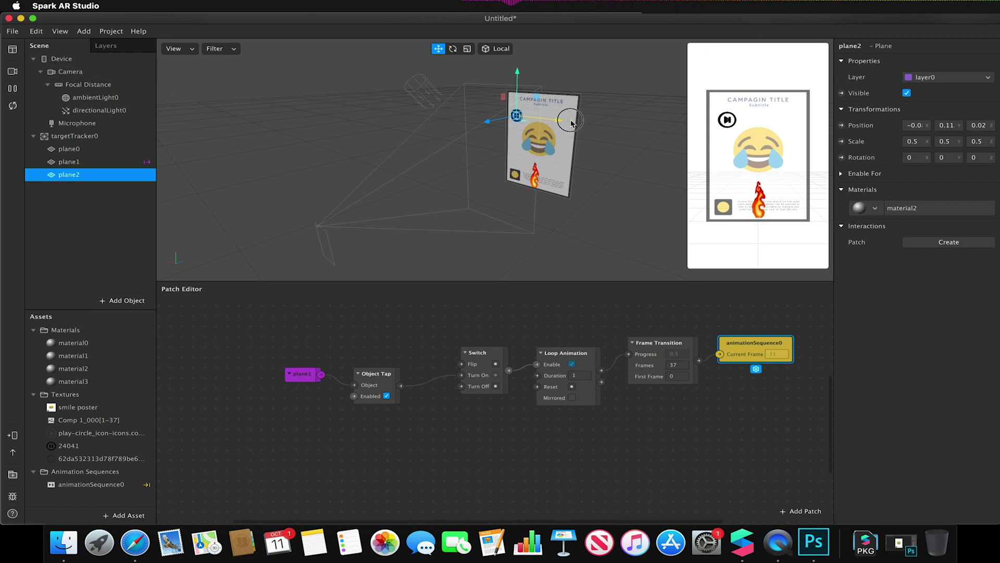
pyautogui.moveTo(583, 123); pyautogui.dragTo(612, 124)
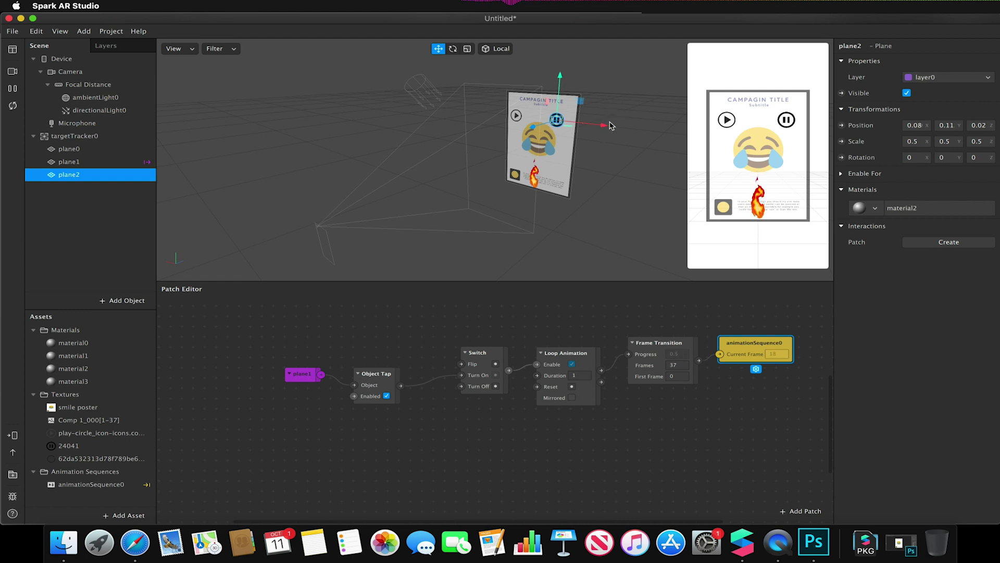
# Step: Create an Object Tap patch for plane2, place it below plane1's nodes, and connect its tap output to the Switch's Turn Off
pyautogui.moveTo(782, 146)
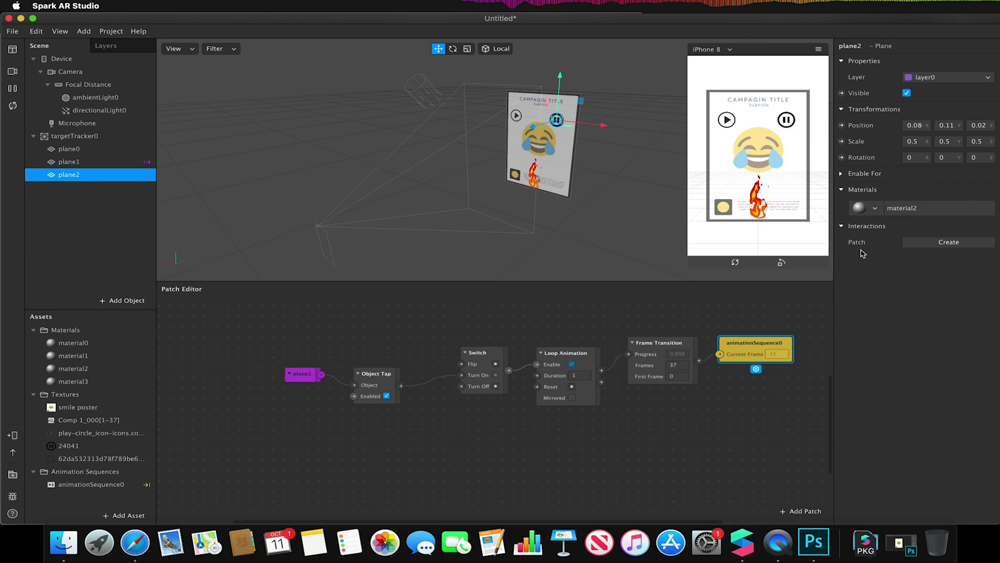
pyautogui.click(923, 242)
pyautogui.click(932, 252)
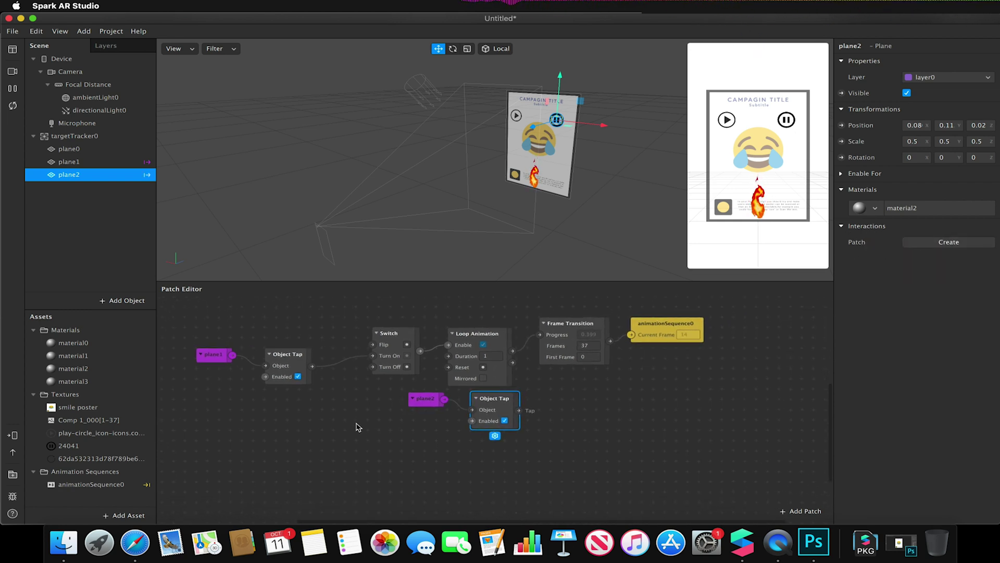
pyautogui.click(440, 406)
pyautogui.keyDown('shift'); pyautogui.moveTo(480, 396); pyautogui.dragTo(373, 368); pyautogui.keyUp('shift')
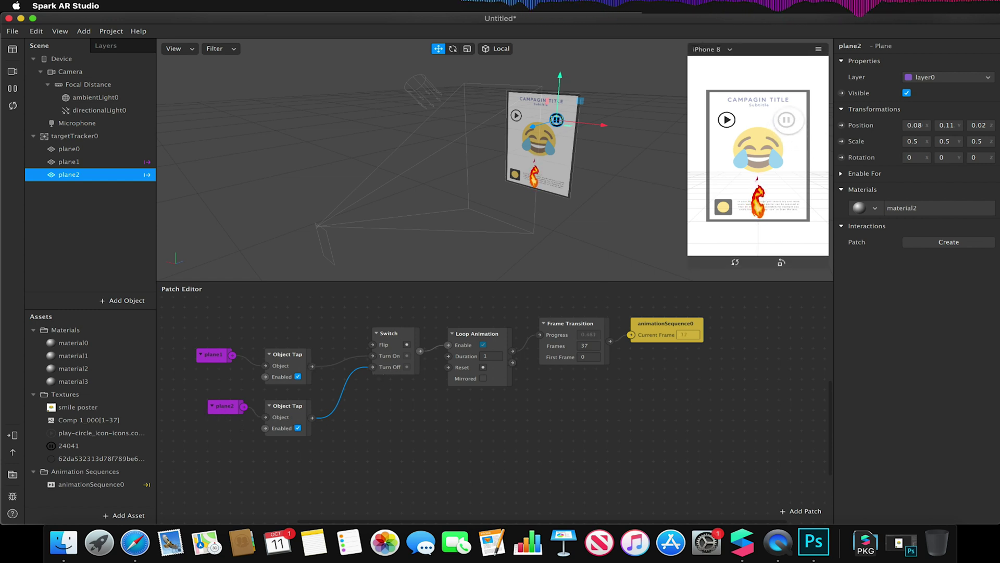
# Step: Test pausing and replaying the flame animation with the two buttons in the device preview
pyautogui.click(787, 120)
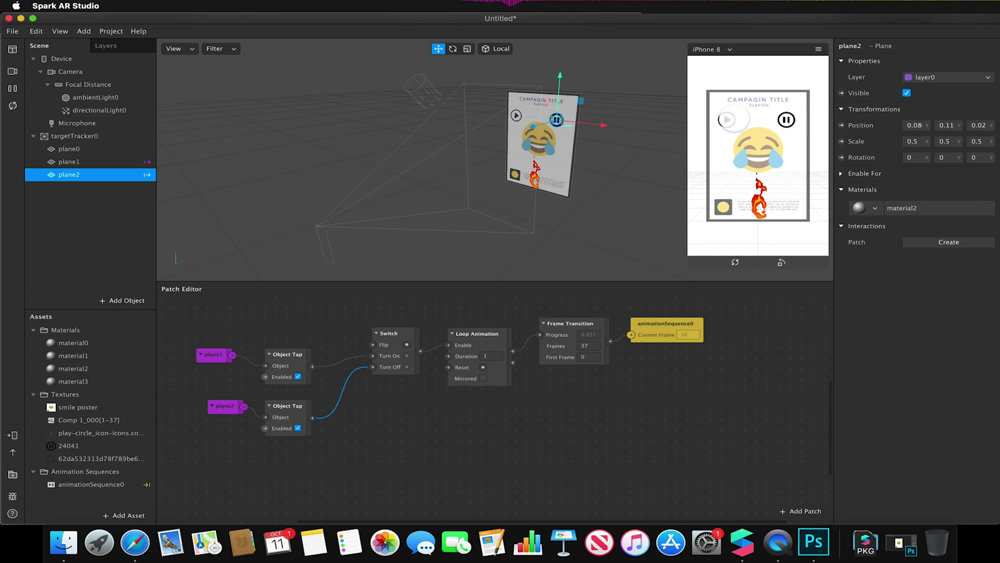
pyautogui.click(484, 345)
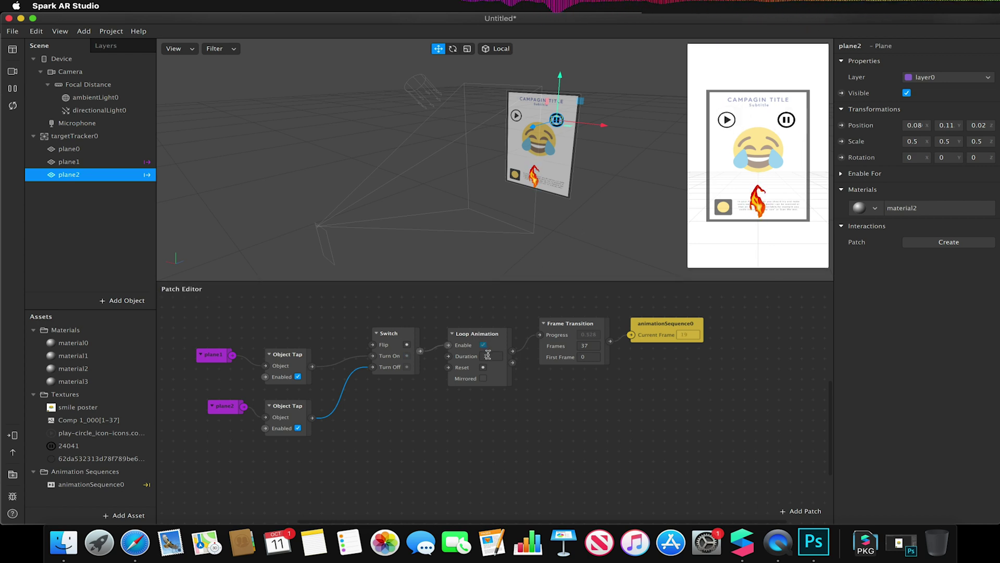
# Step: Try a Loop Animation duration of 10, and set it back to 1
pyautogui.click(480, 357)
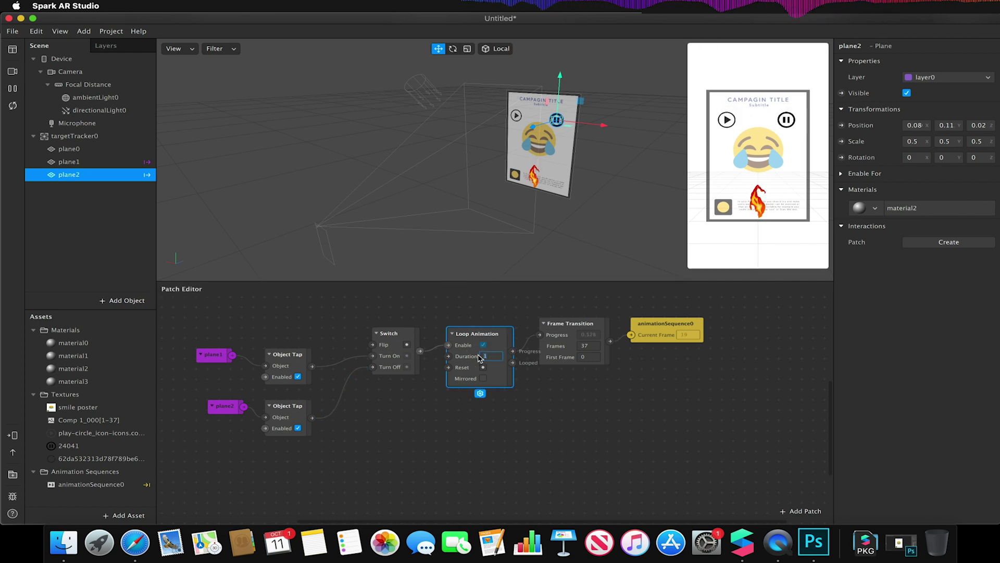
pyautogui.write('0')
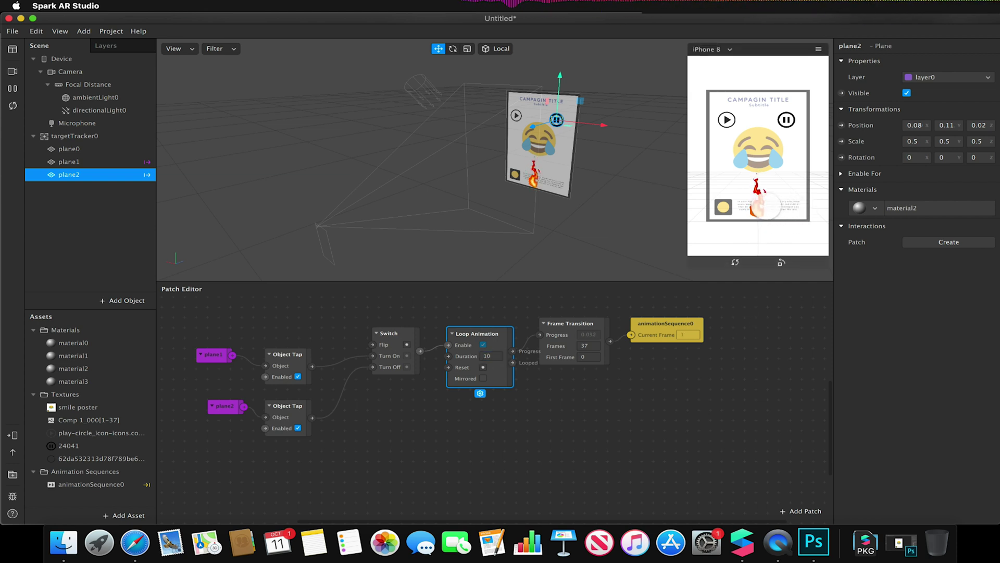
pyautogui.click(486, 356)
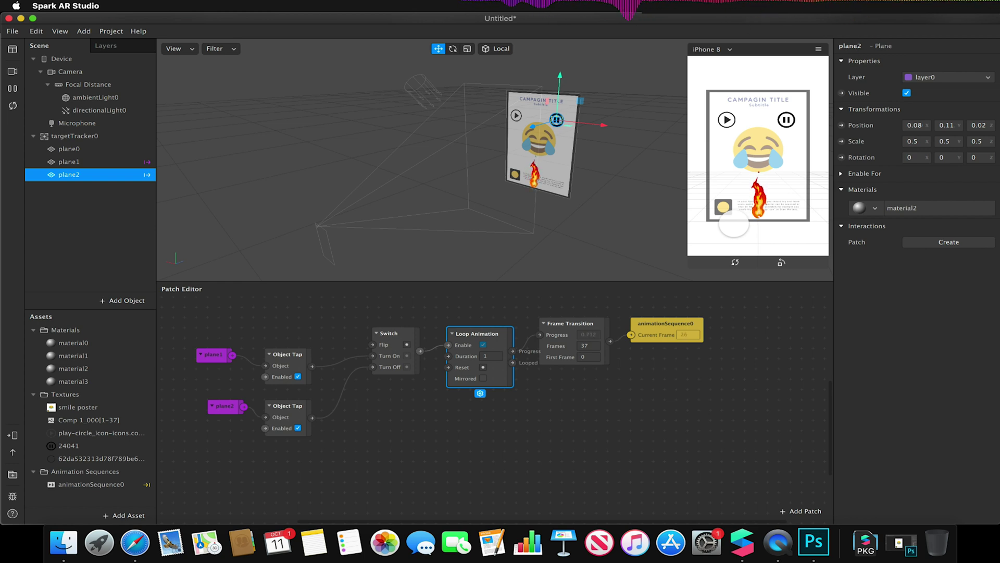
# Step: Duplicate plane2, move the original plane2 to X 0.00 between the other icons, and assign material3 to it
pyautogui.rightClick(71, 179)
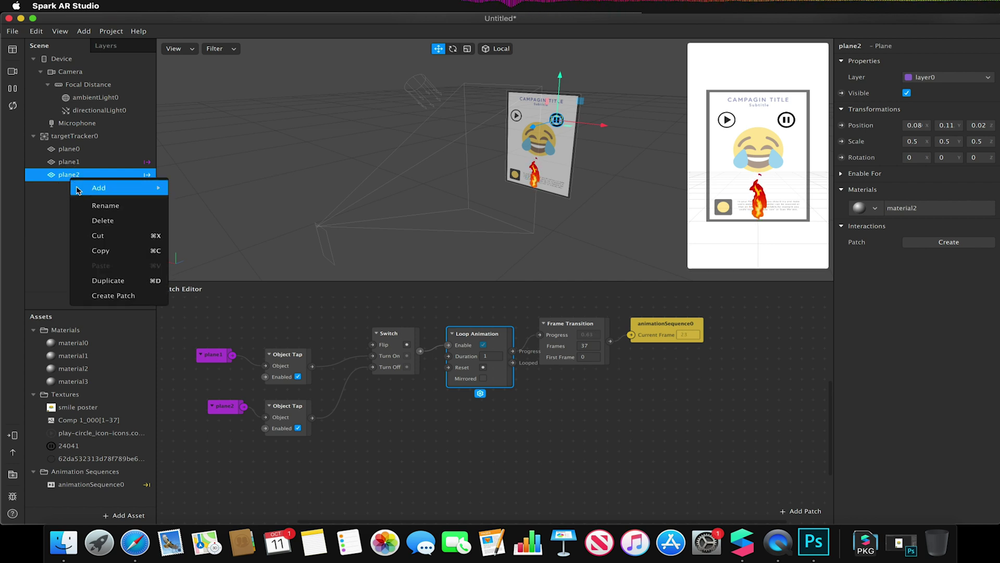
pyautogui.click(118, 284)
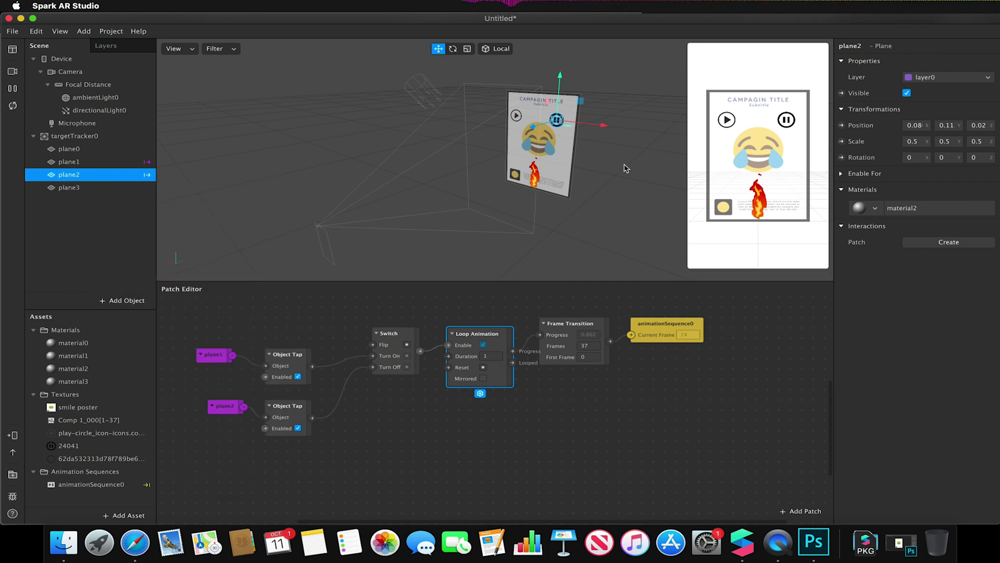
pyautogui.moveTo(605, 125); pyautogui.dragTo(582, 126)
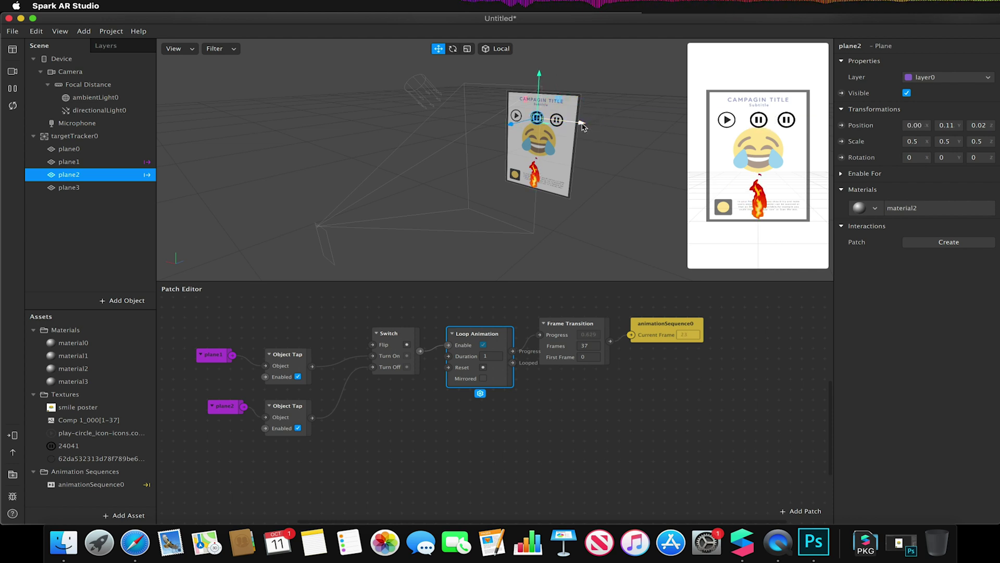
pyautogui.click(869, 208)
pyautogui.click(888, 273)
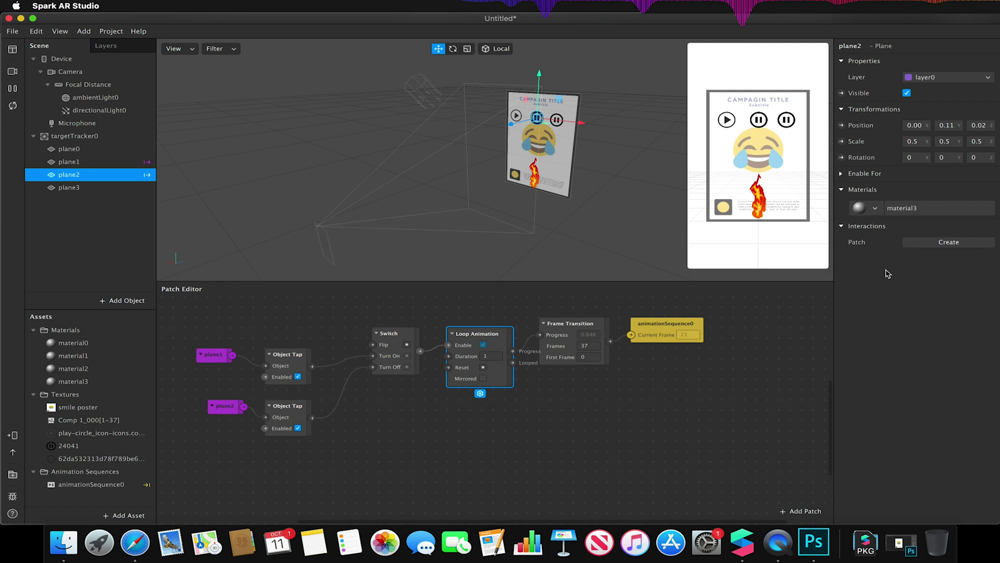
pyautogui.click(930, 241)
pyautogui.click(927, 254)
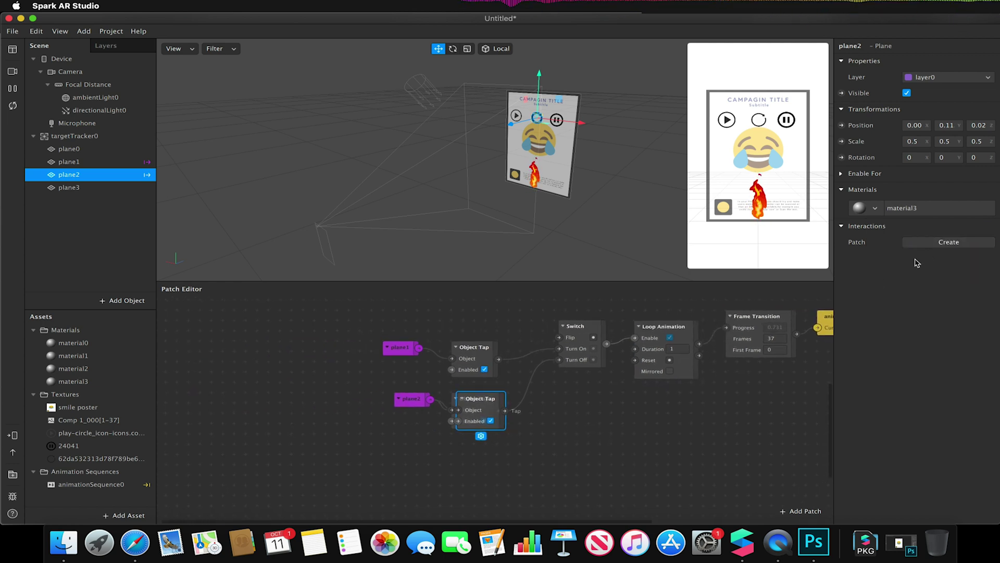
pyautogui.moveTo(483, 407); pyautogui.dragTo(512, 468)
pyautogui.moveTo(419, 399); pyautogui.dragTo(386, 400)
pyautogui.click(513, 468)
pyautogui.press('BackSpace')
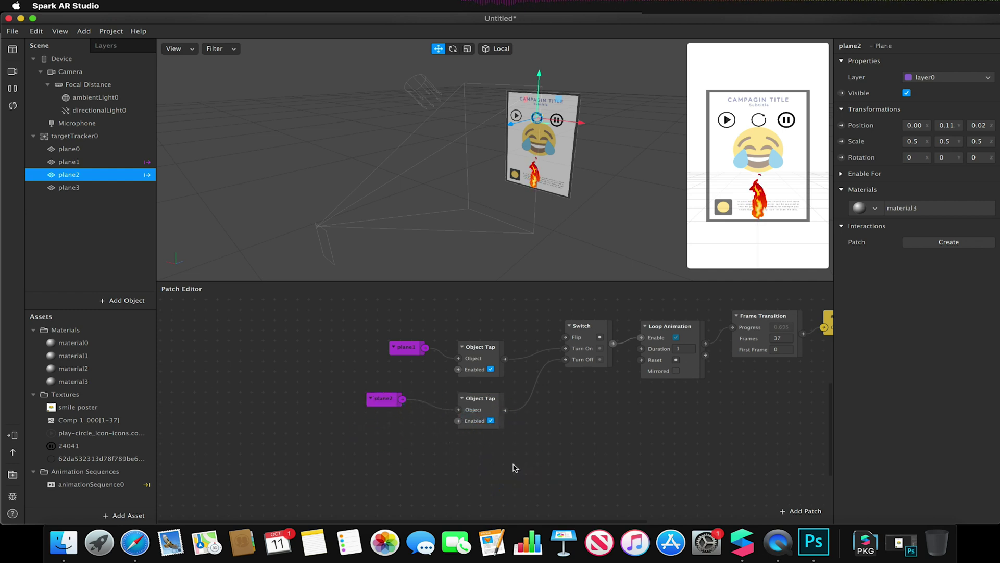
# Step: Create an Object Tap patch for plane3, place its nodes below plane2's, and connect its tap output to the Loop Animation's Reset
pyautogui.click(79, 188)
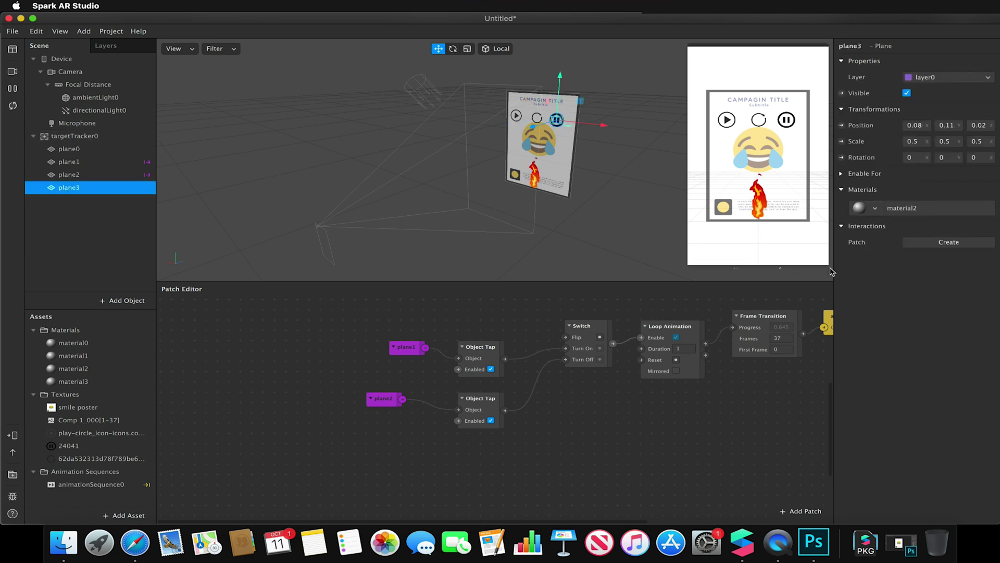
pyautogui.click(920, 244)
pyautogui.click(932, 252)
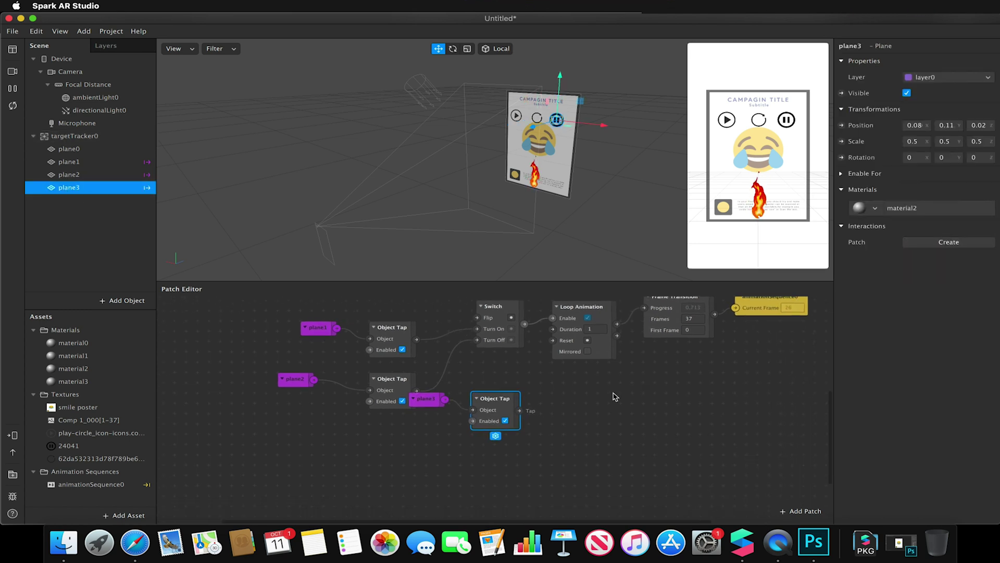
pyautogui.moveTo(432, 405); pyautogui.dragTo(279, 457)
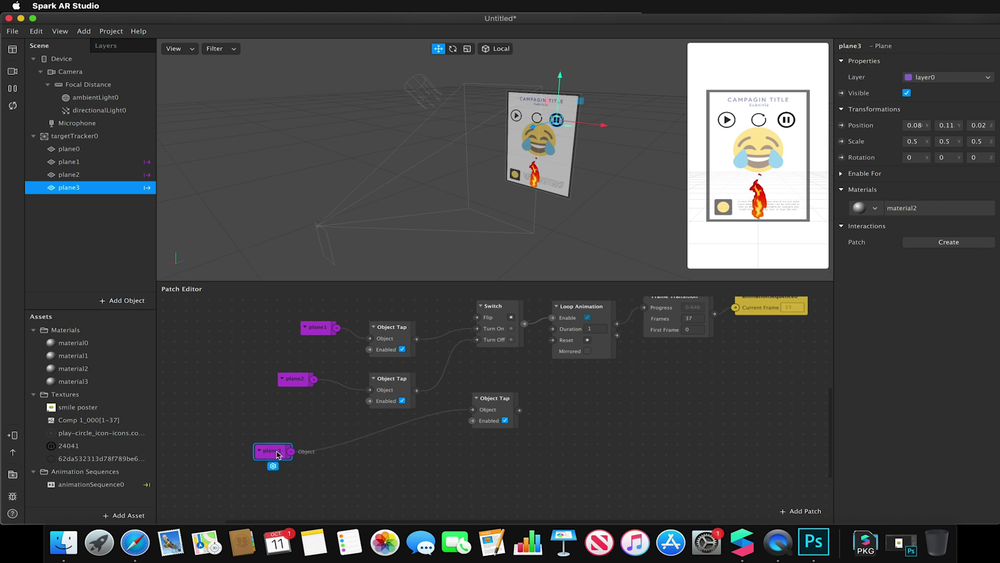
pyautogui.moveTo(489, 401); pyautogui.dragTo(552, 340)
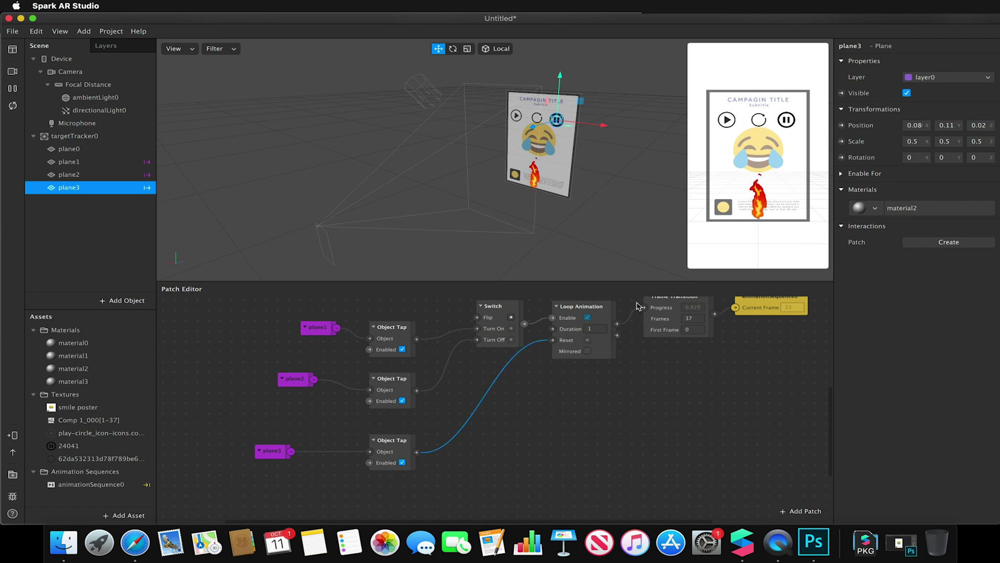
# Step: Test the play, pause and reset icons on the poster in the device preview, enlarging the preview for easier tapping
pyautogui.click(786, 120)
pyautogui.click(759, 119)
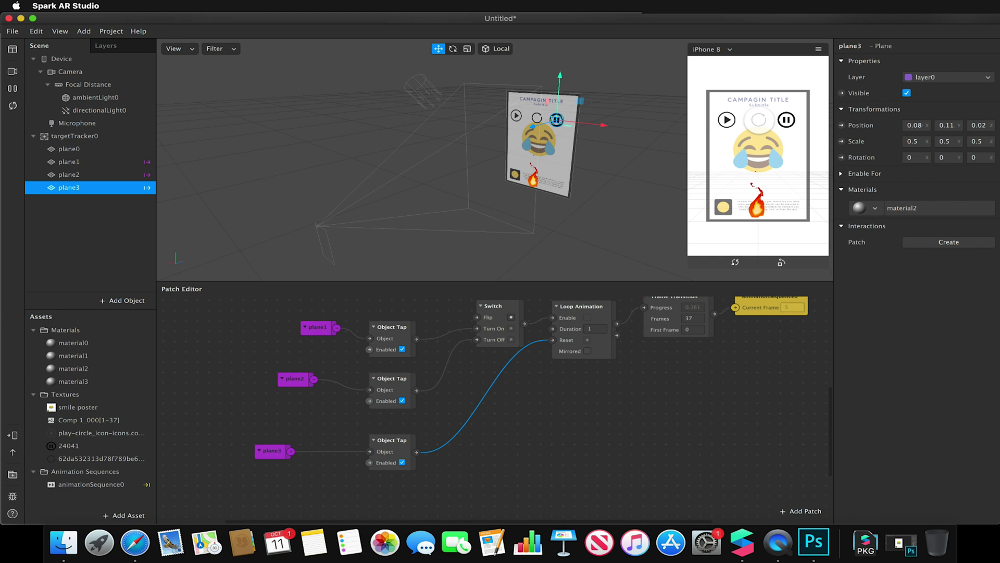
pyautogui.click(727, 119)
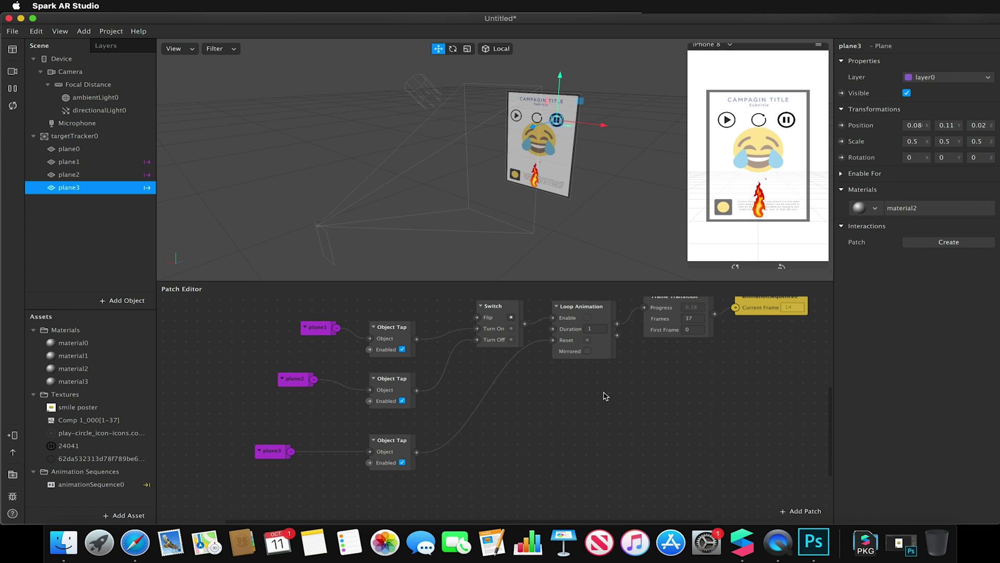
pyautogui.moveTo(687, 255); pyautogui.dragTo(680, 277)
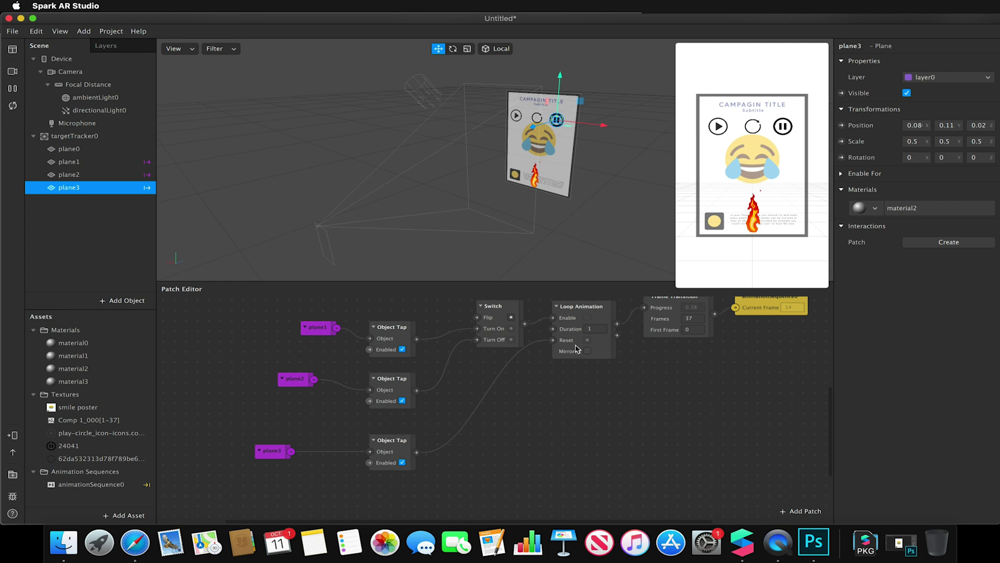
pyautogui.click(719, 125)
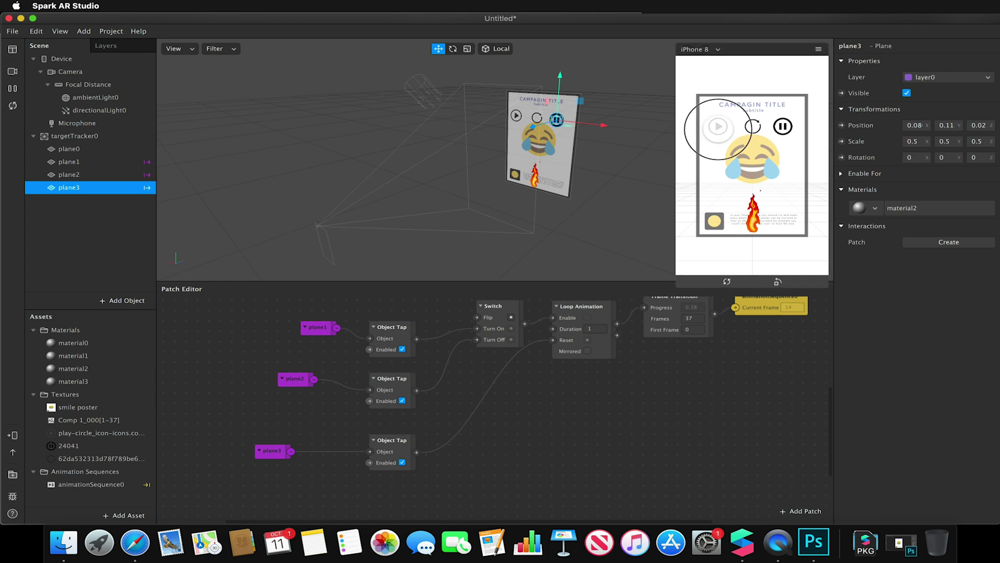
pyautogui.click(784, 126)
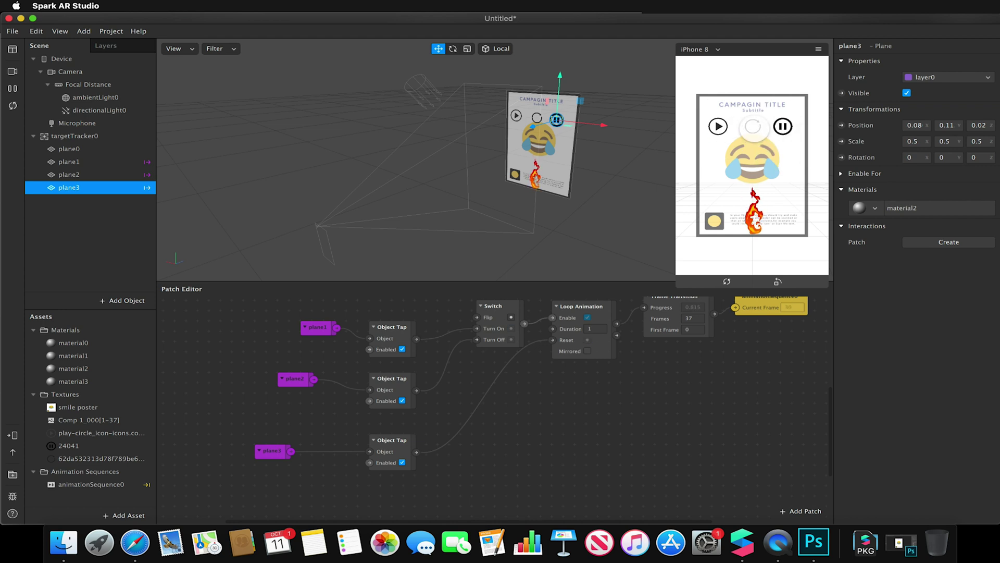
pyautogui.click(753, 126)
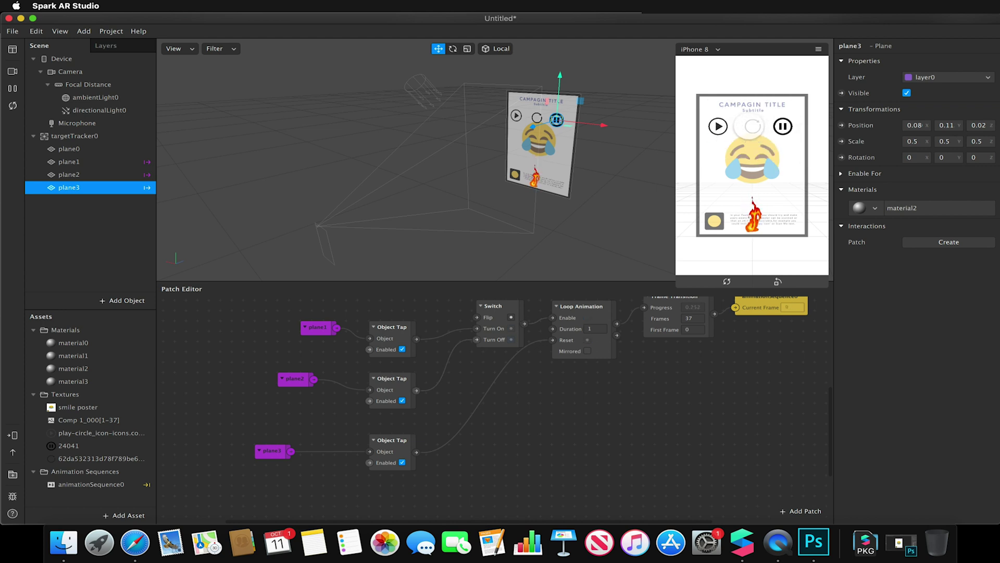
# Step: Check which poster icons plane3 and plane2 correspond to
pyautogui.click(263, 168)
pyautogui.click(93, 186)
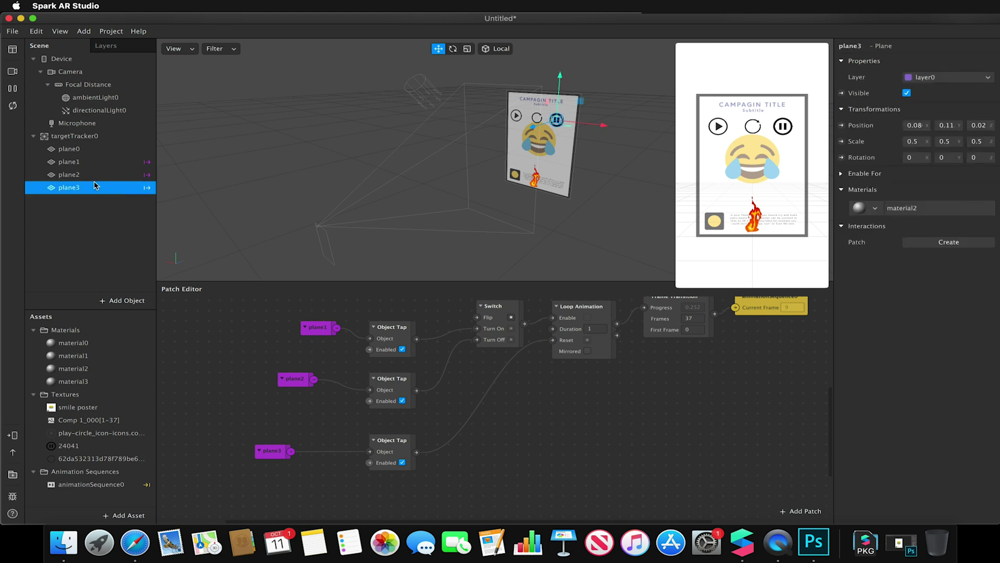
pyautogui.click(88, 175)
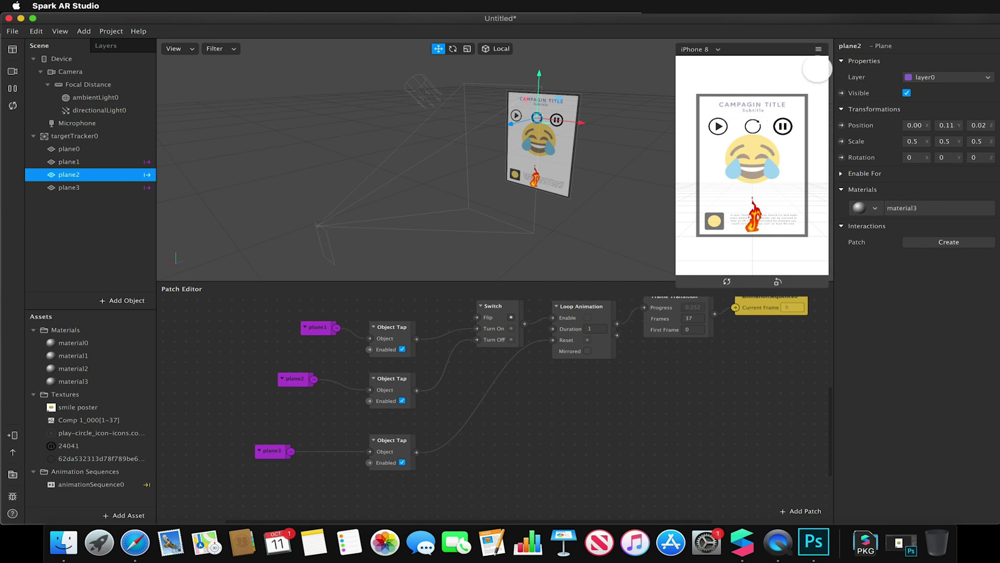
# Step: Restart the effect and test the play icon against the pause icon again in the preview
pyautogui.click(13, 106)
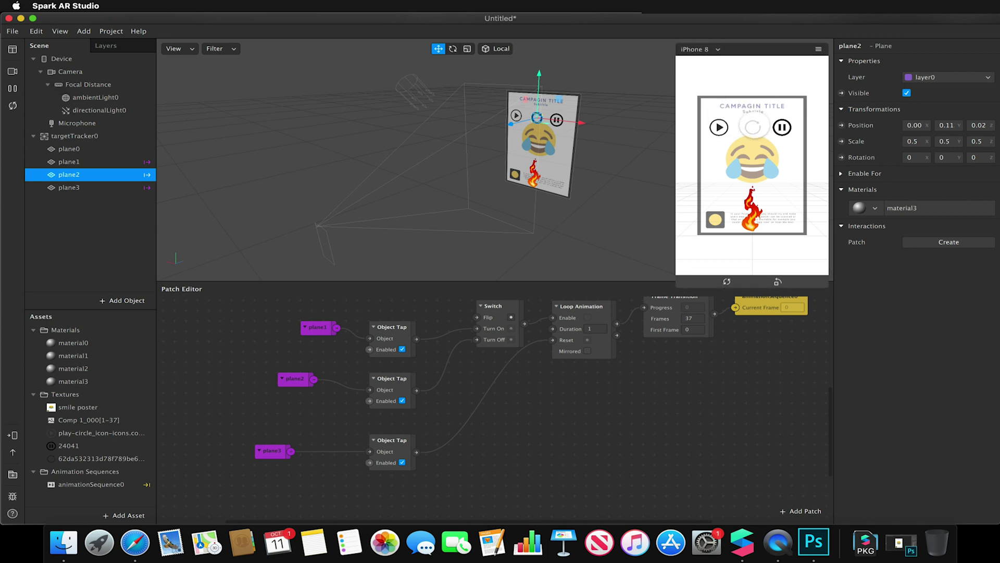
pyautogui.click(719, 127)
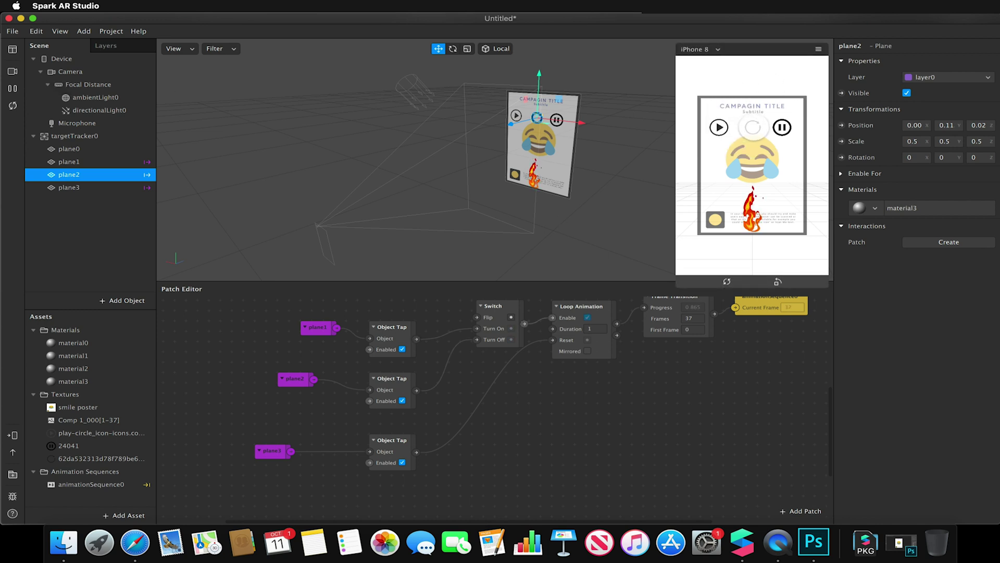
pyautogui.click(786, 127)
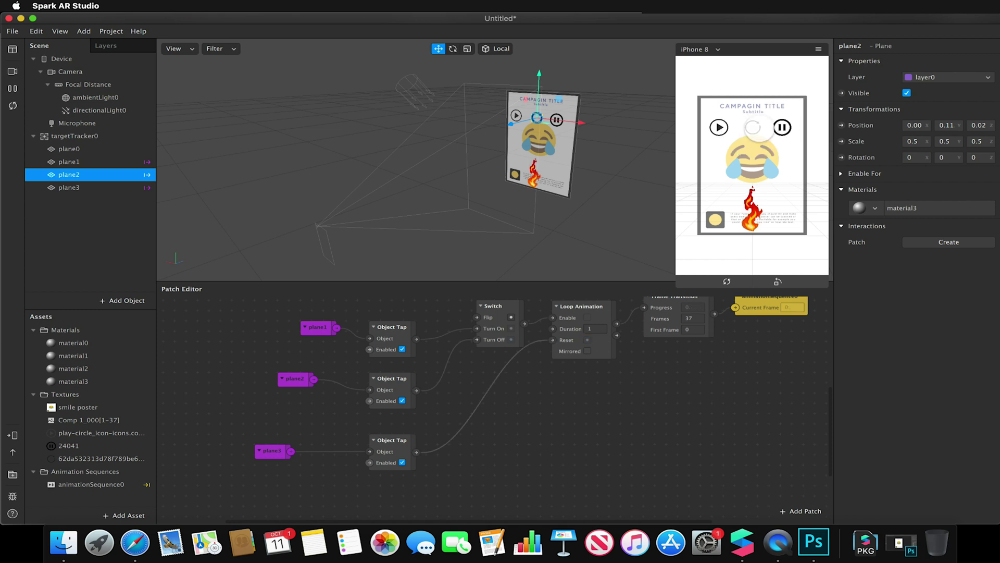
pyautogui.click(718, 128)
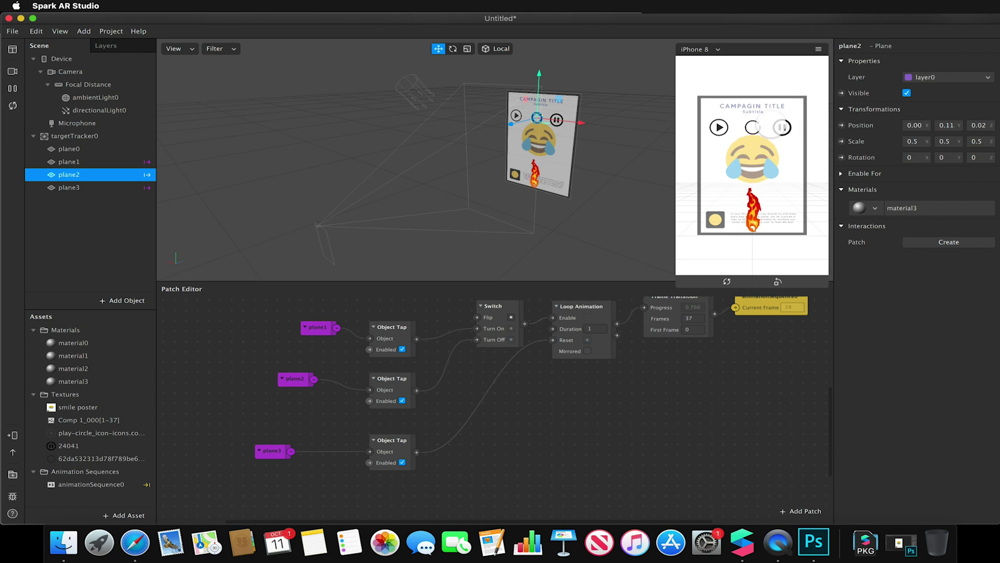
pyautogui.click(781, 127)
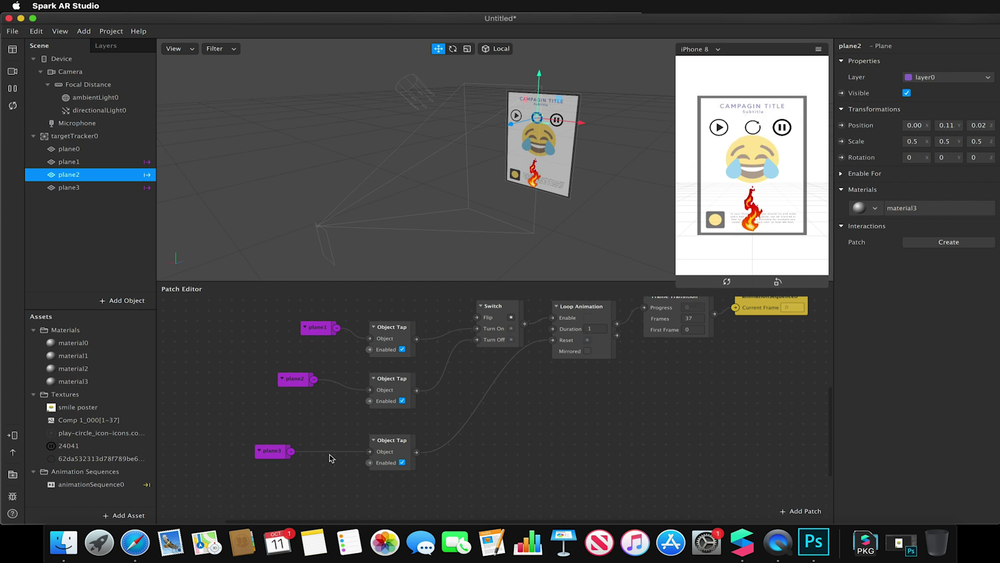
# Step: Swap the tap connections so plane2's Object Tap drives the Loop Animation's Reset and plane3's drives the Switch's Turn Off
pyautogui.moveTo(223, 436); pyautogui.dragTo(454, 477)
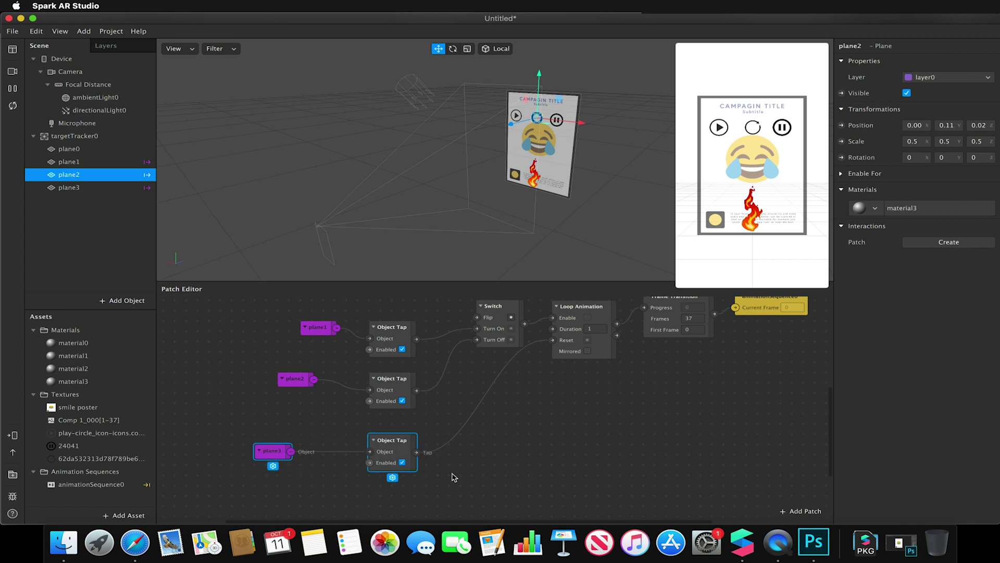
pyautogui.click(261, 379)
pyautogui.moveTo(416, 390); pyautogui.dragTo(554, 340)
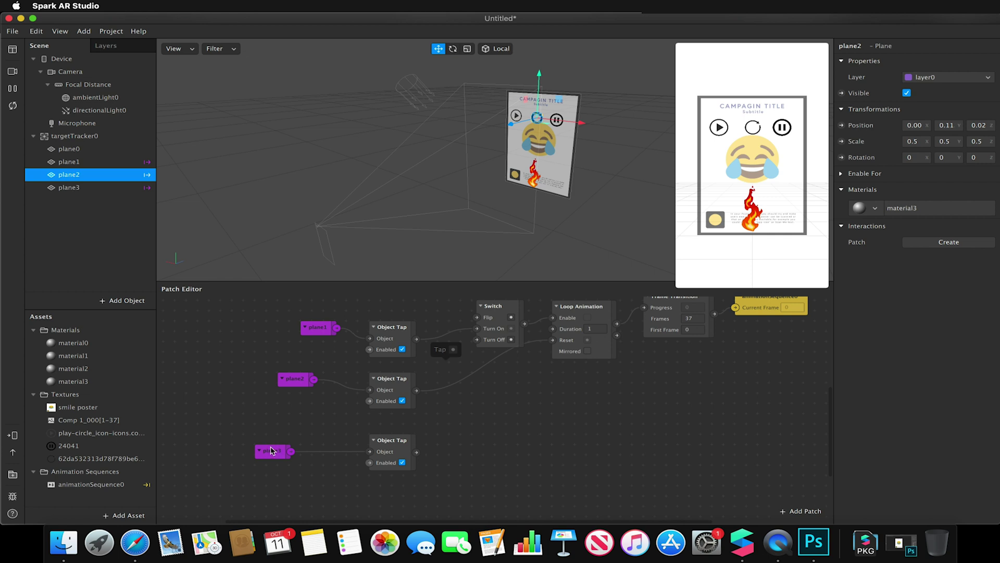
pyautogui.moveTo(417, 451); pyautogui.dragTo(475, 349)
pyautogui.click(472, 457)
pyautogui.moveTo(416, 452); pyautogui.dragTo(476, 339)
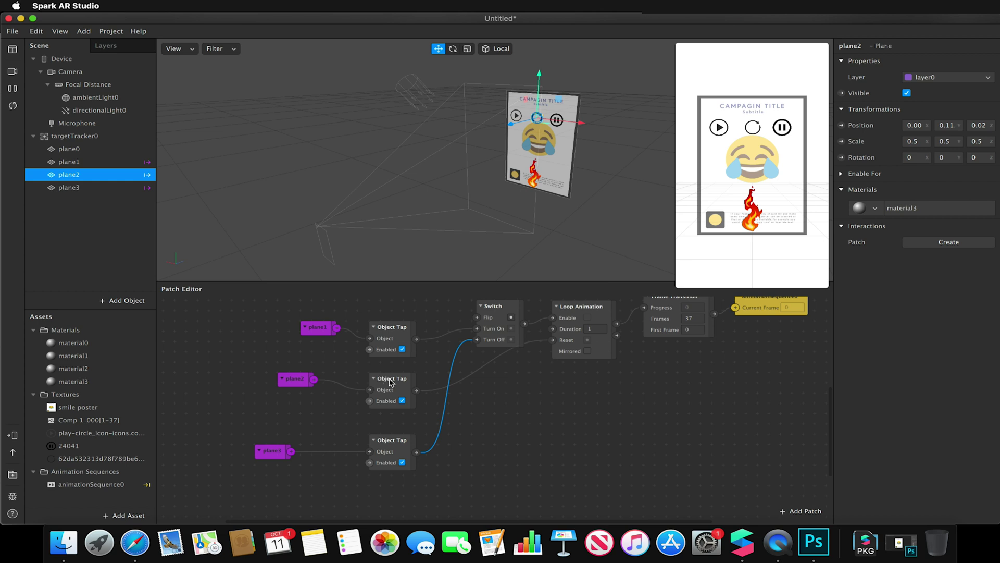
pyautogui.moveTo(387, 387); pyautogui.dragTo(388, 397)
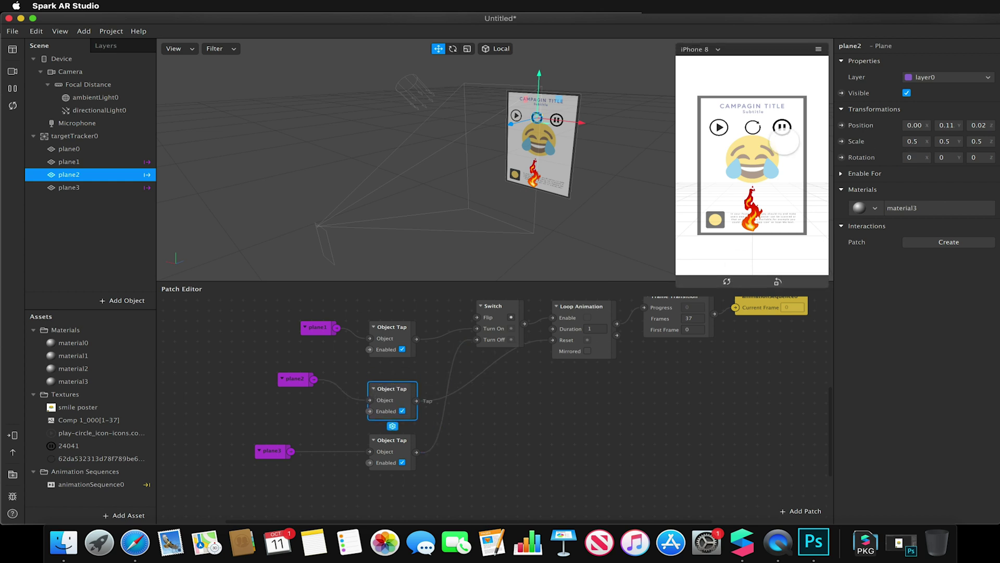
# Step: Test playing, pausing and resetting the flame animation with the rewired poster icons in the preview
pyautogui.click(718, 127)
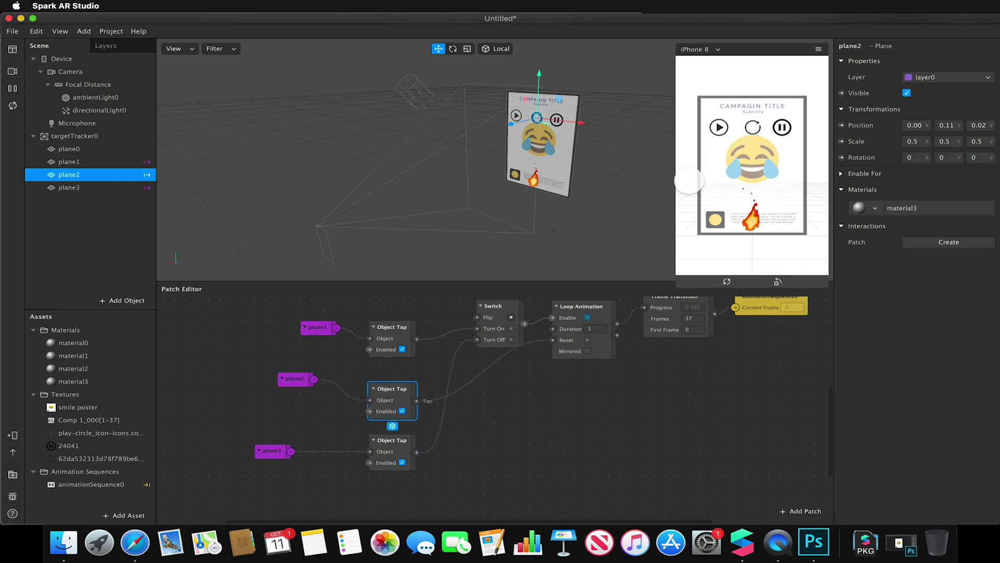
pyautogui.click(782, 127)
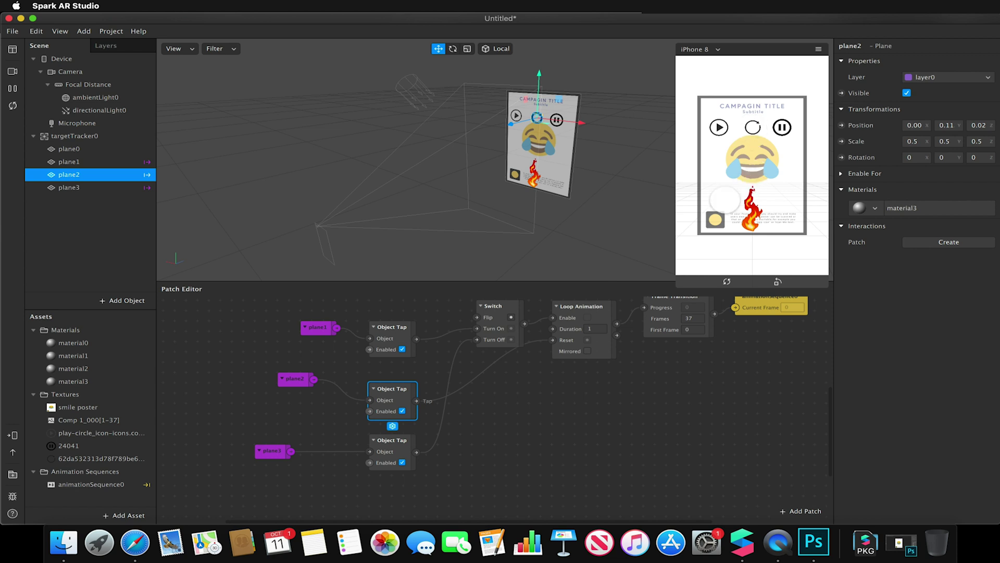
pyautogui.click(719, 128)
pyautogui.click(753, 128)
pyautogui.click(753, 127)
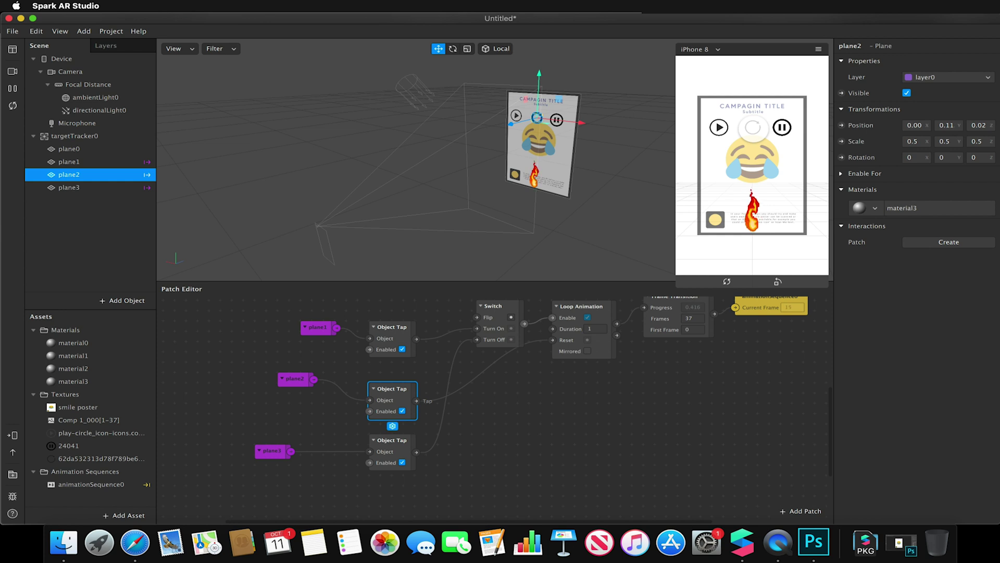
# Step: Try the Mirrored option on the Loop Animation patch, and turn it off again
pyautogui.click(588, 354)
pyautogui.click(587, 351)
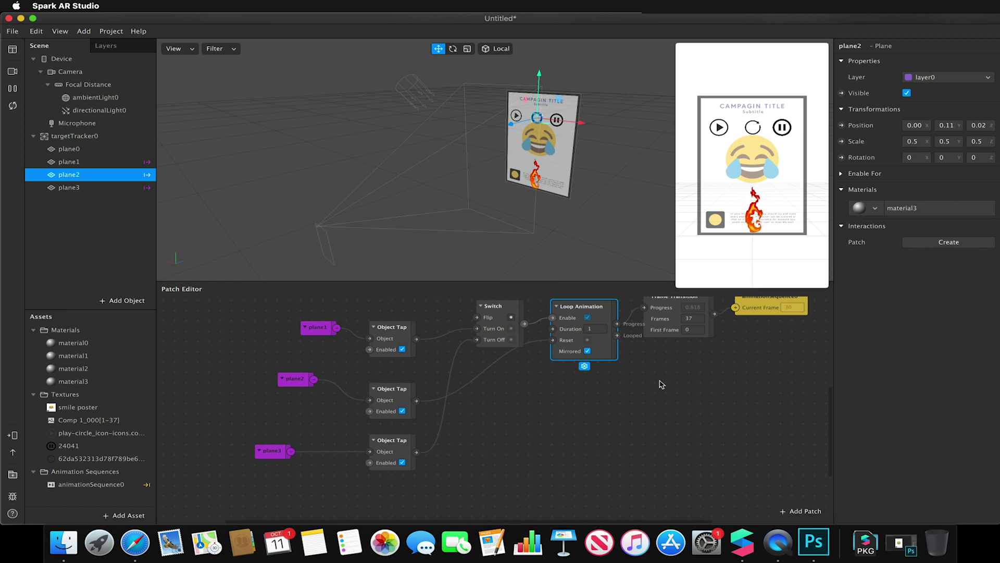
pyautogui.click(588, 351)
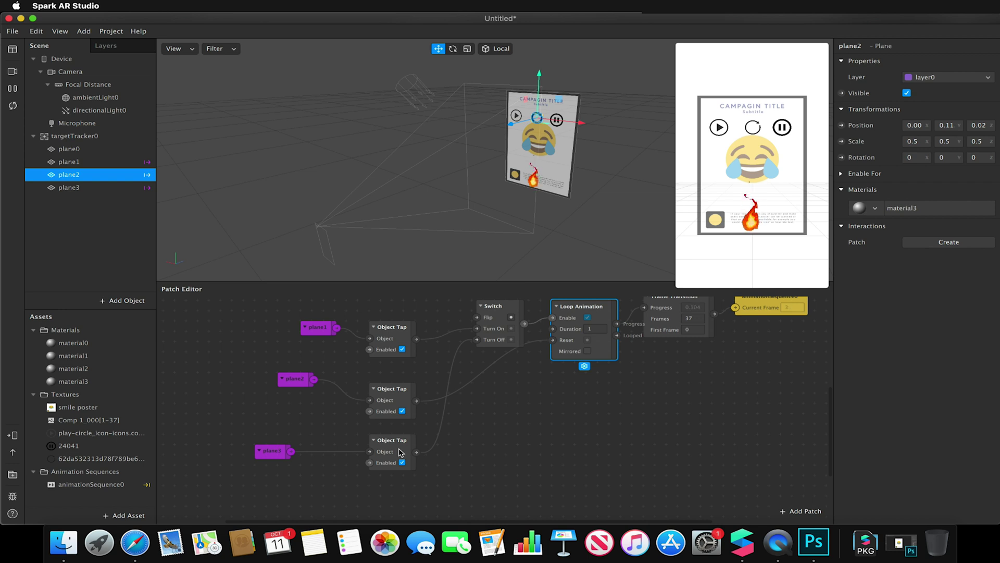
# Step: Move the Loop Animation patch down, below the level of the Switch and Frame Transition patches
pyautogui.scroll(3, 654, 381)
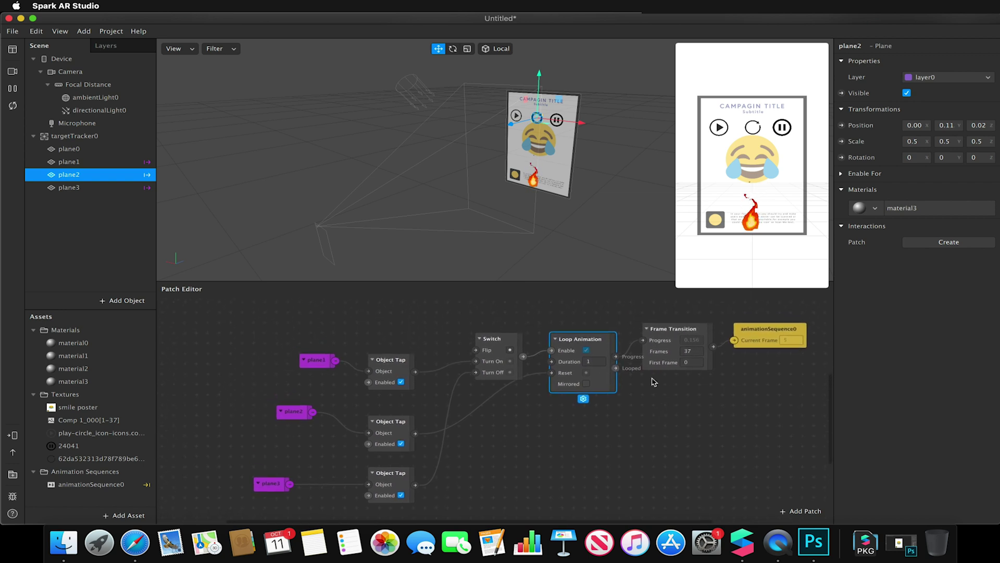
pyautogui.scroll(-1, 654, 382)
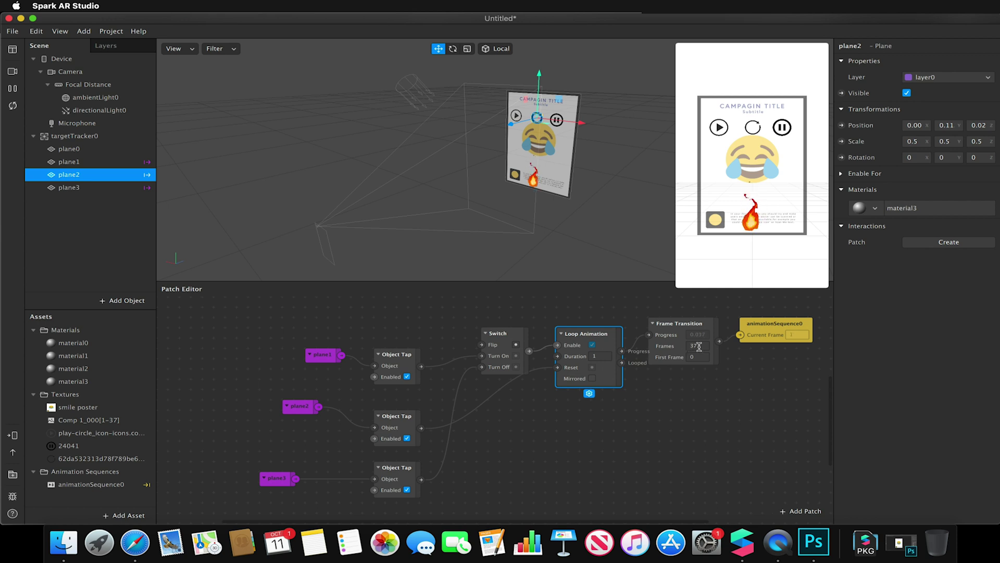
pyautogui.moveTo(591, 341); pyautogui.dragTo(592, 381)
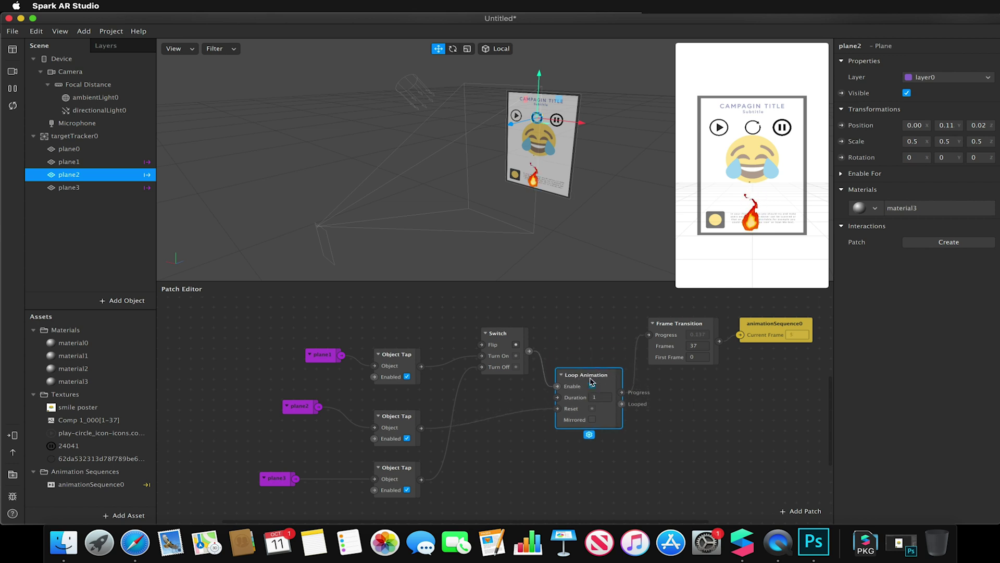